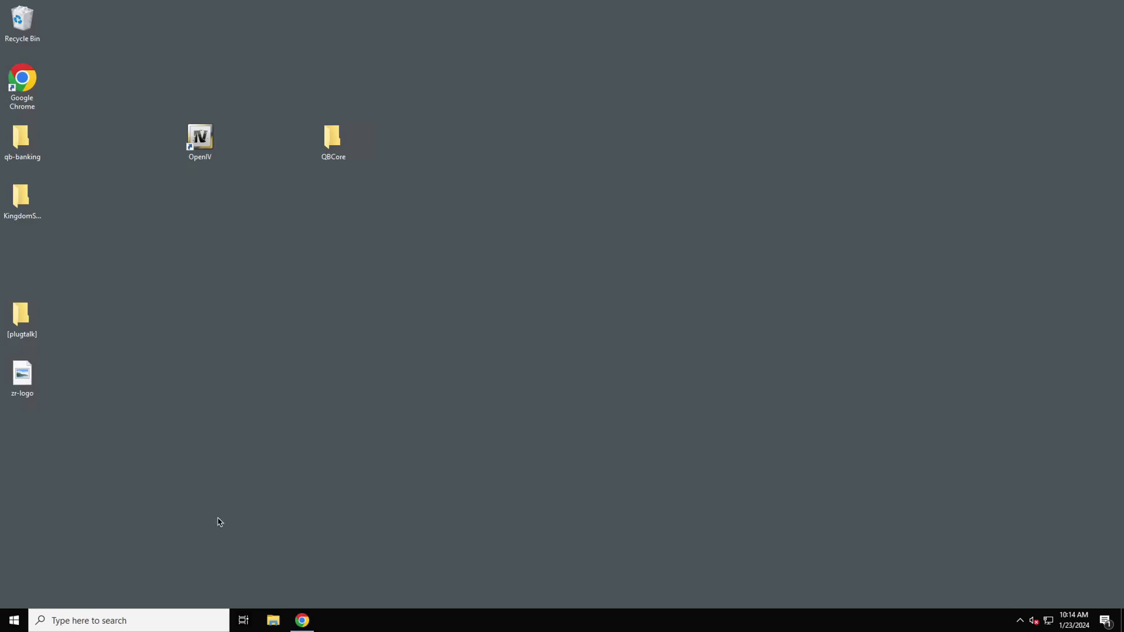
Switch to Chrome and review the RocketNode and ZAP-Hosting server hosting sites
left_click(303, 622)
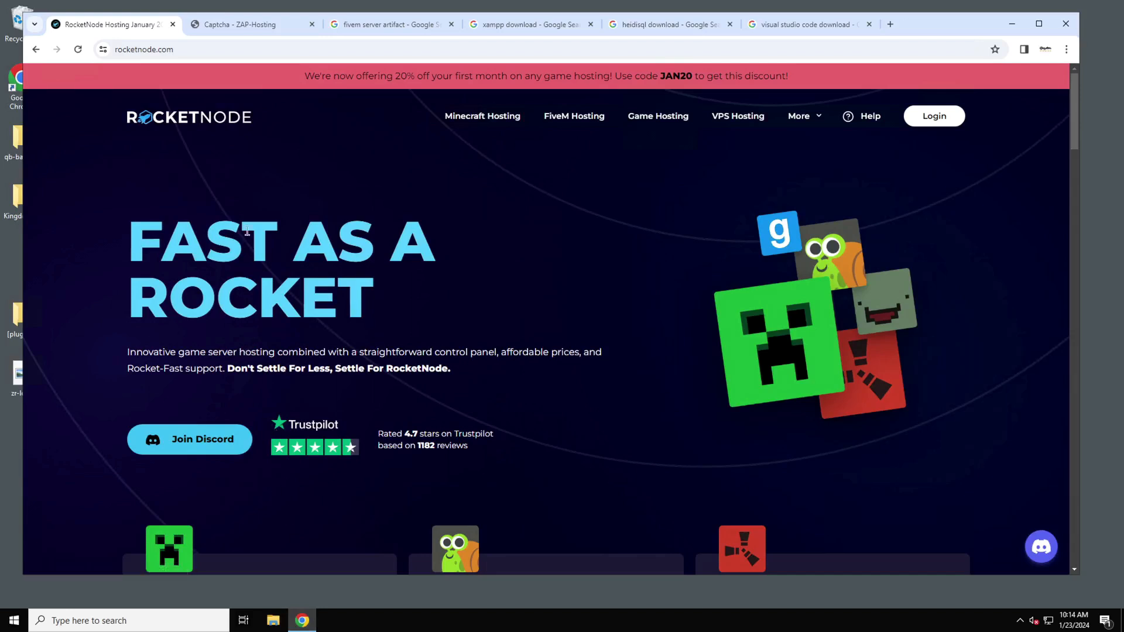
left_click(261, 29)
left_click(483, 394)
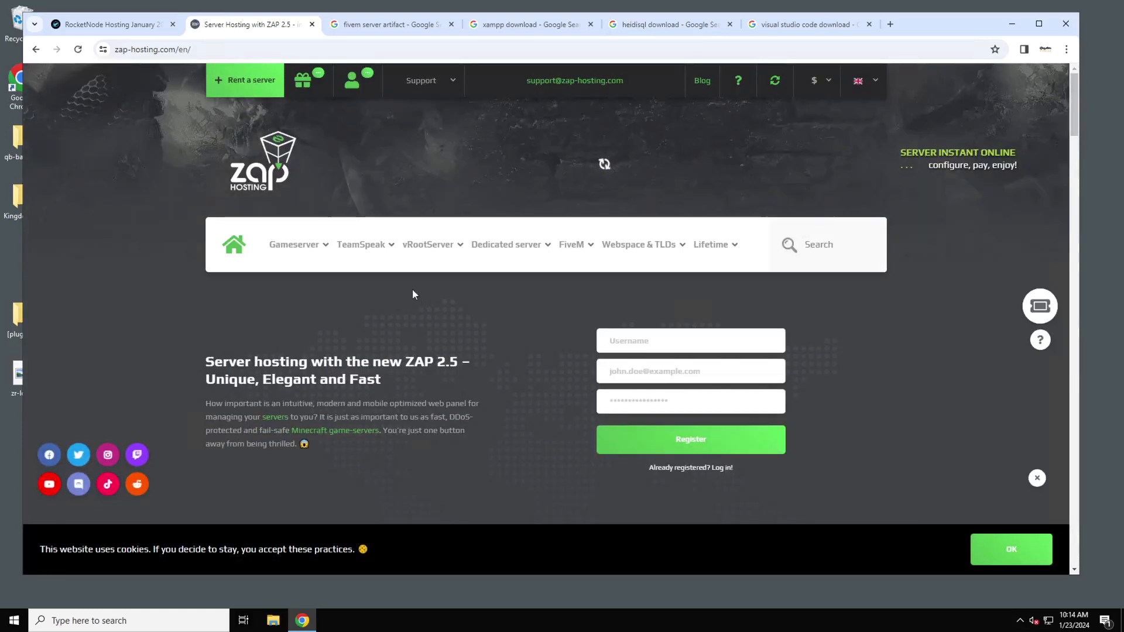
left_click(109, 24)
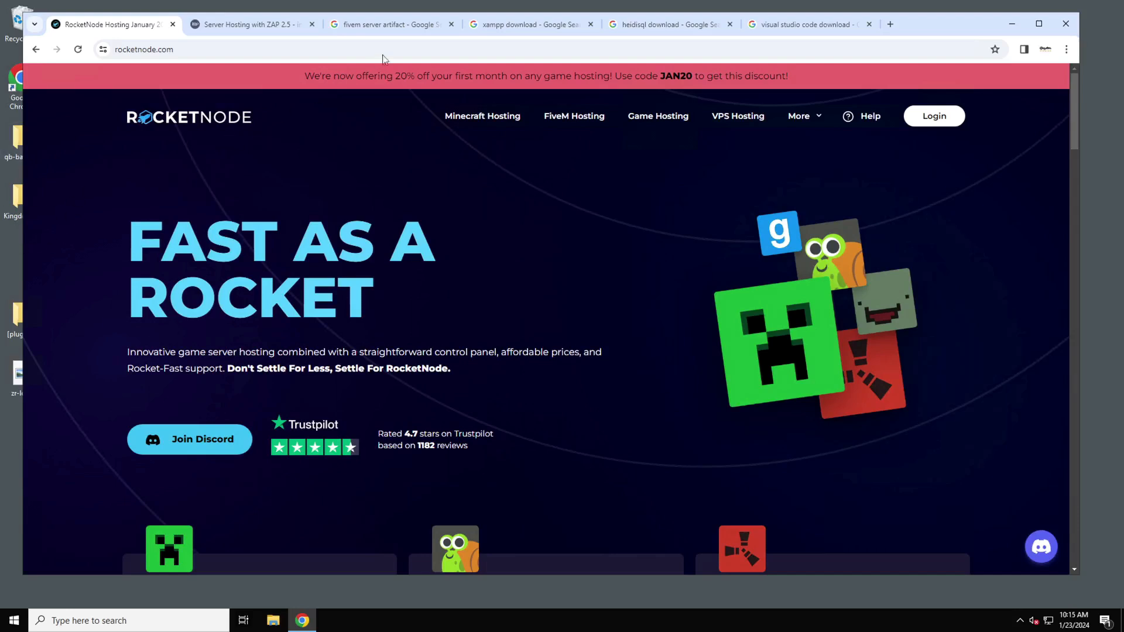
Download FiveM Windows server artifact build 7345 from the fivem/build_server_windows/master builds page
left_click(413, 29)
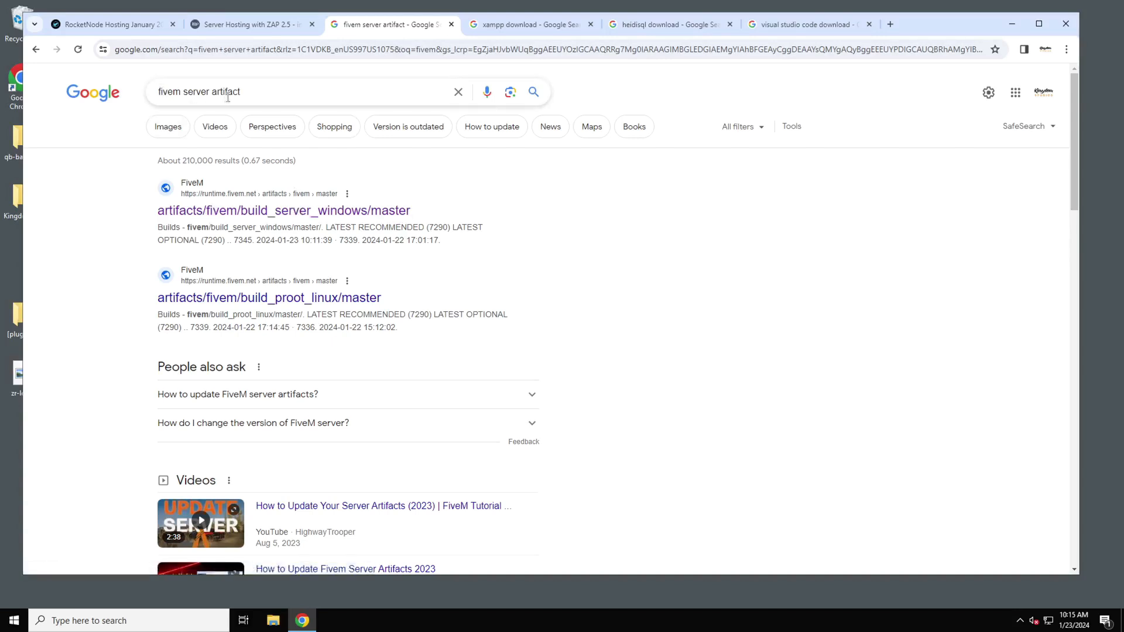
left_click(244, 211)
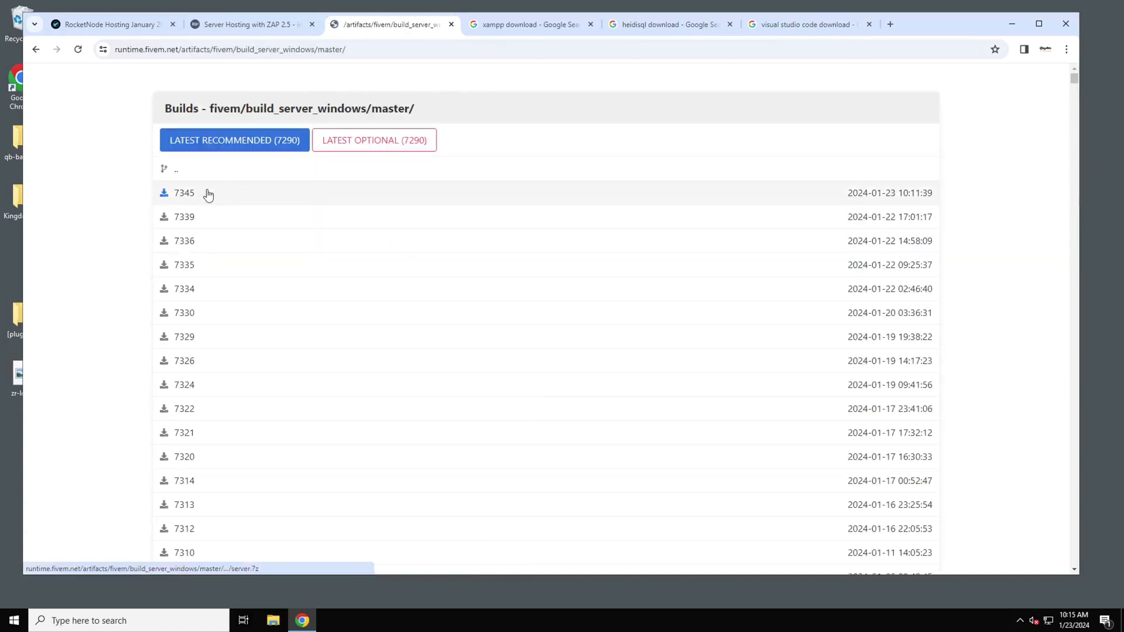
left_click(165, 194)
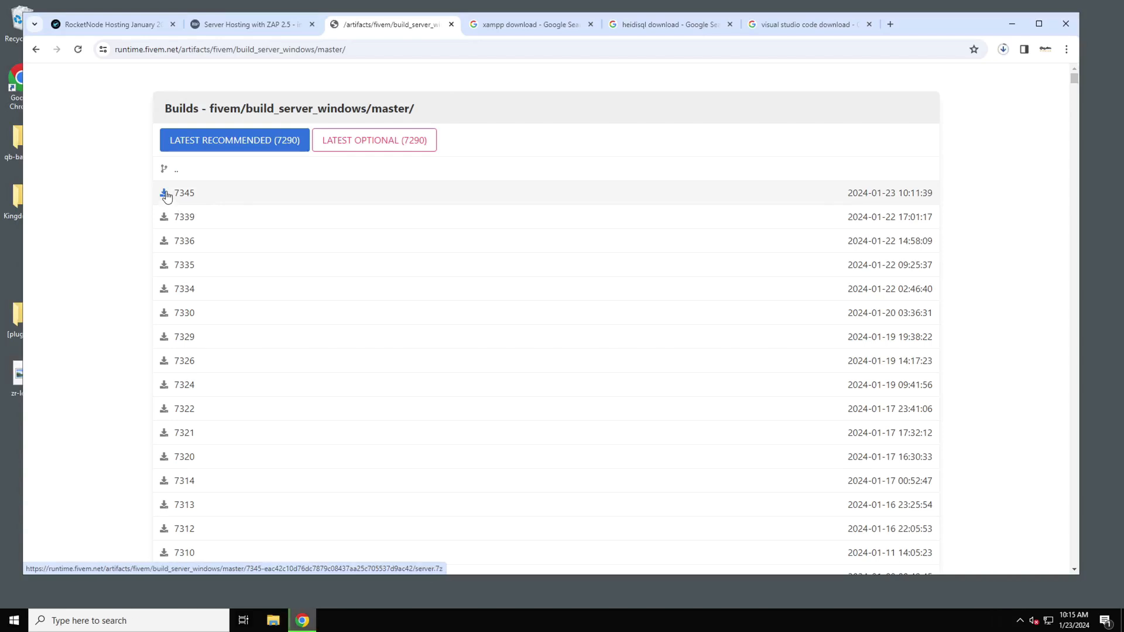
Download the 64-bit XAMPP for Windows version 8.2.12 from the Apache Friends download page
left_click(541, 27)
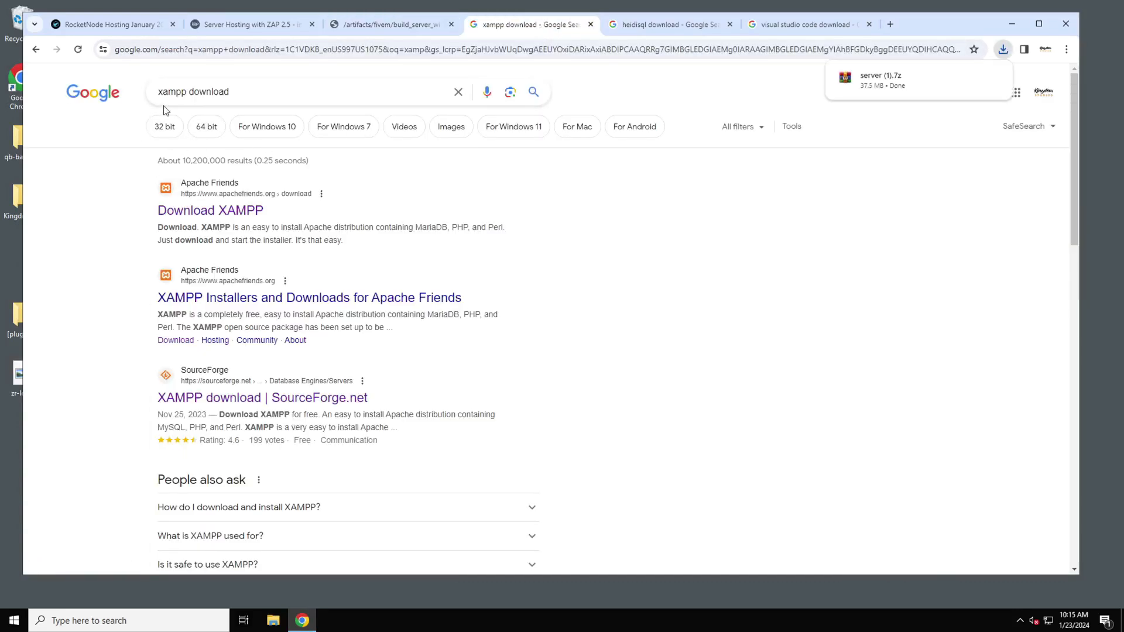
left_click(206, 212)
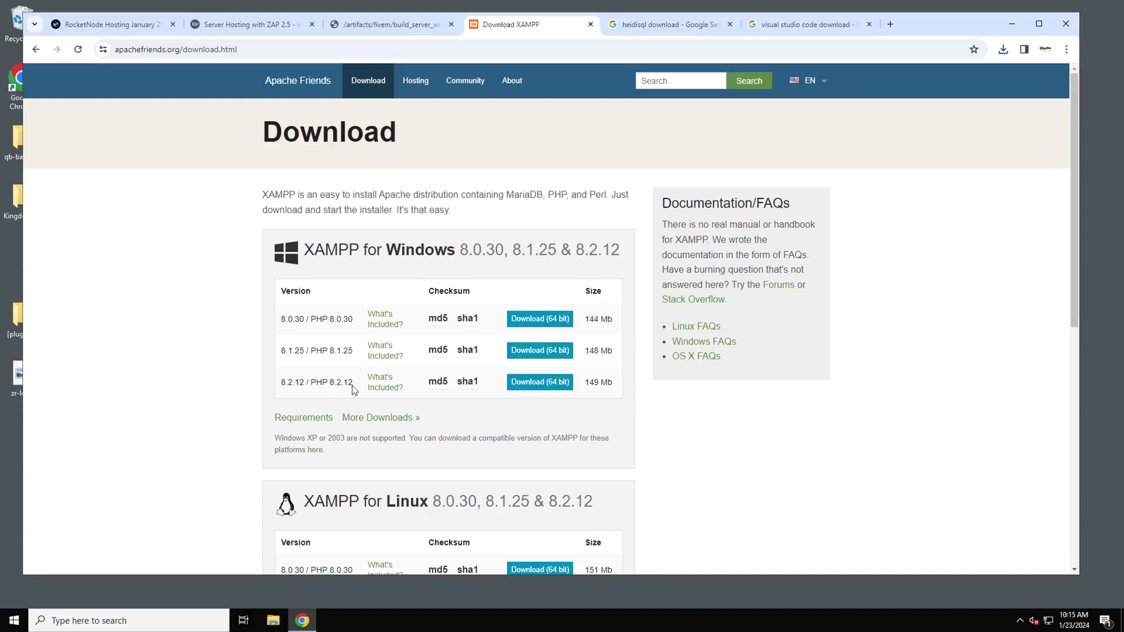
left_click(542, 383)
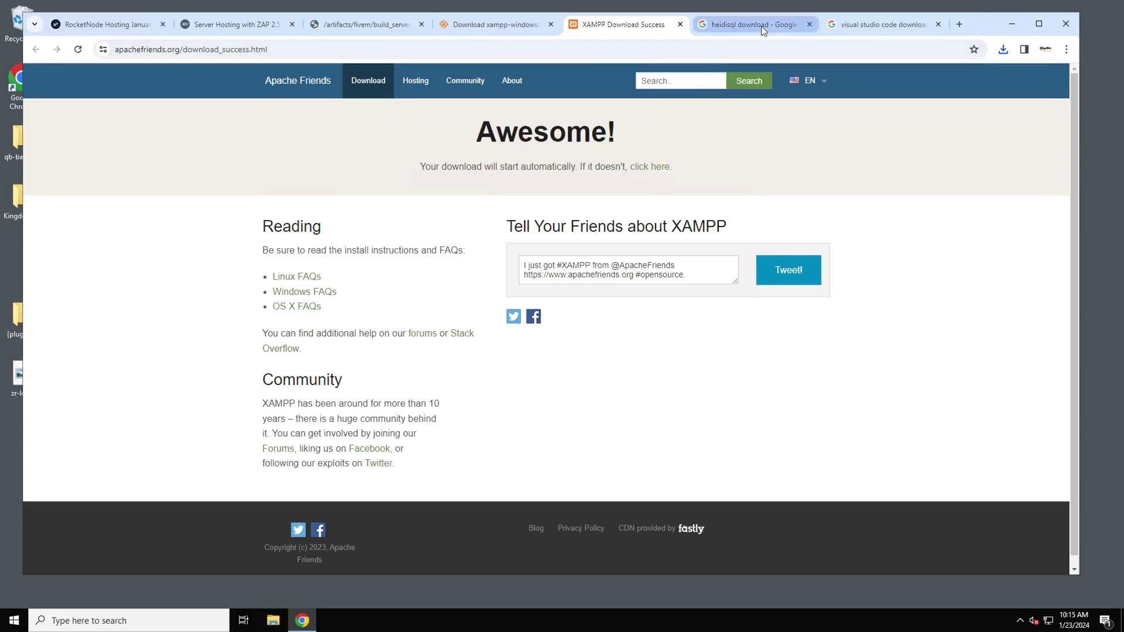
Download the HeidiSQL 12.6 combined 32/64 bit installer from its official site and dismiss the ad
left_click(732, 23)
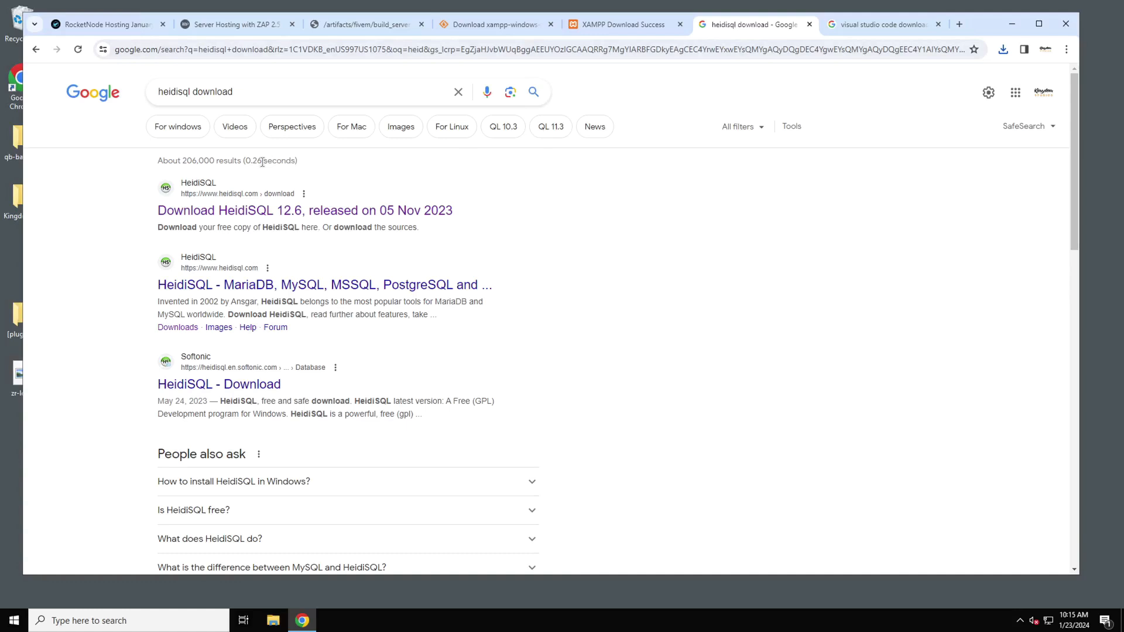
left_click(227, 219)
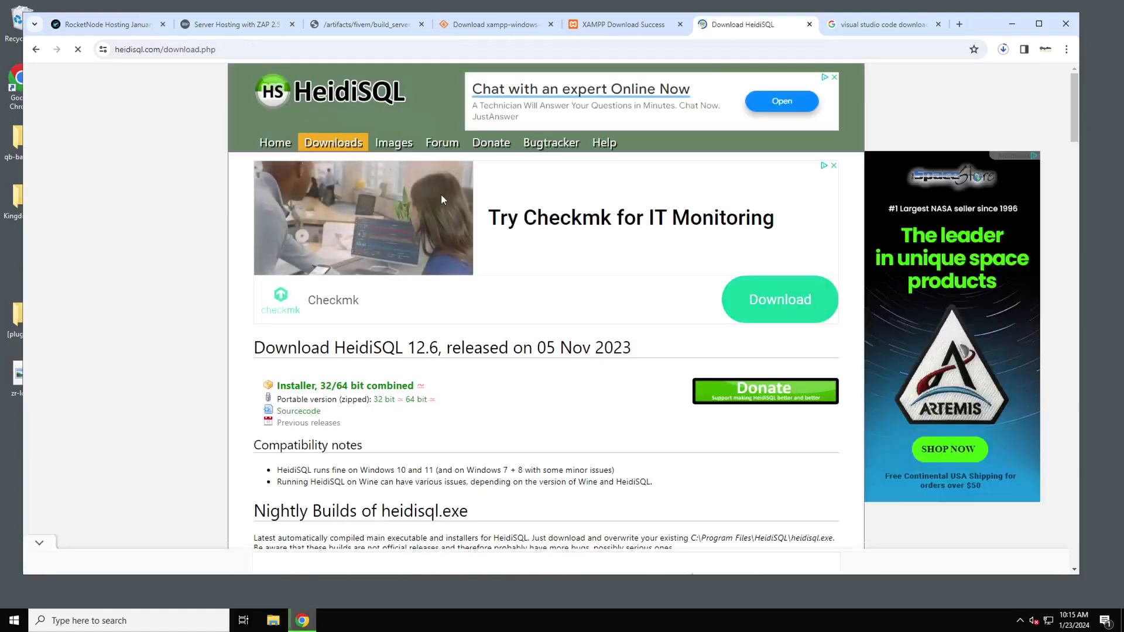
left_click(359, 387)
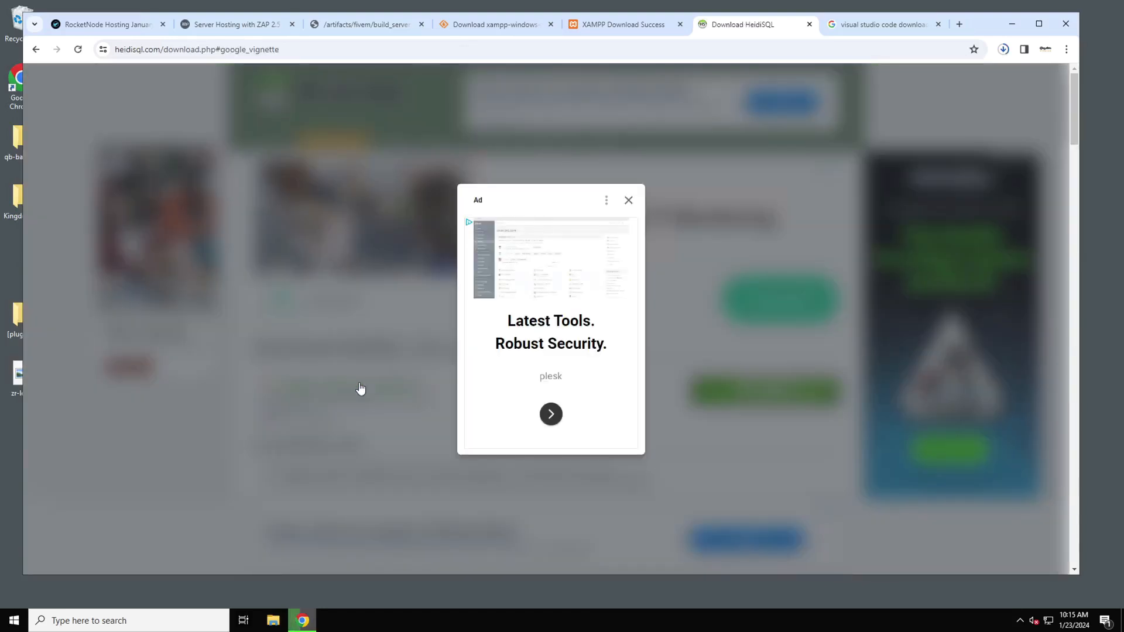
left_click(630, 201)
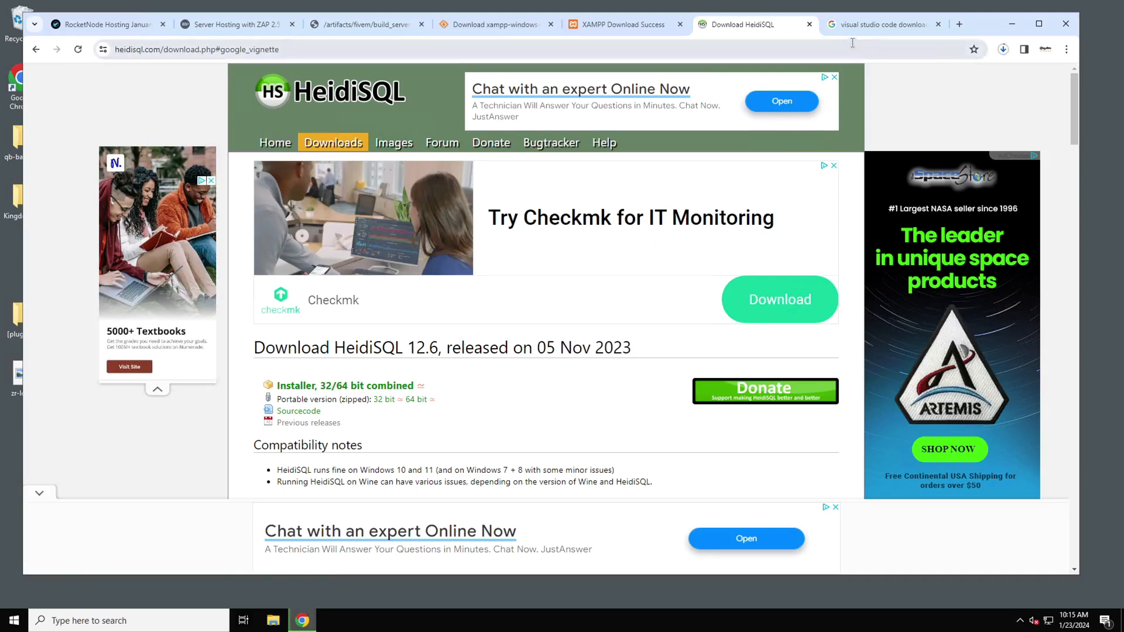
Download Visual Studio Code for Windows from its official download page
left_click(871, 24)
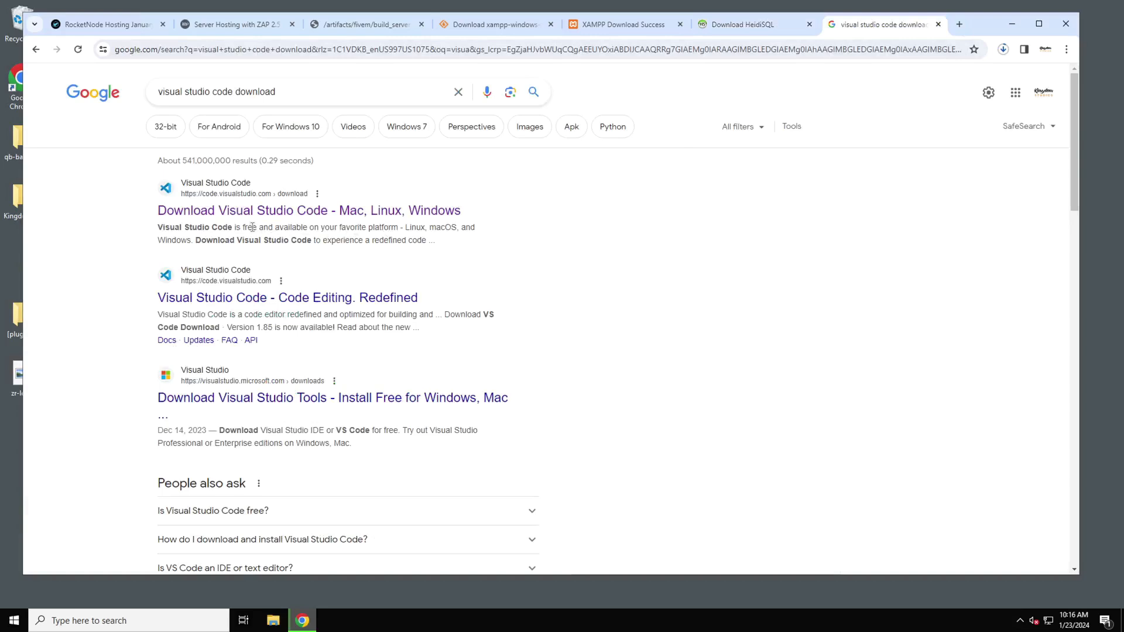
left_click(267, 217)
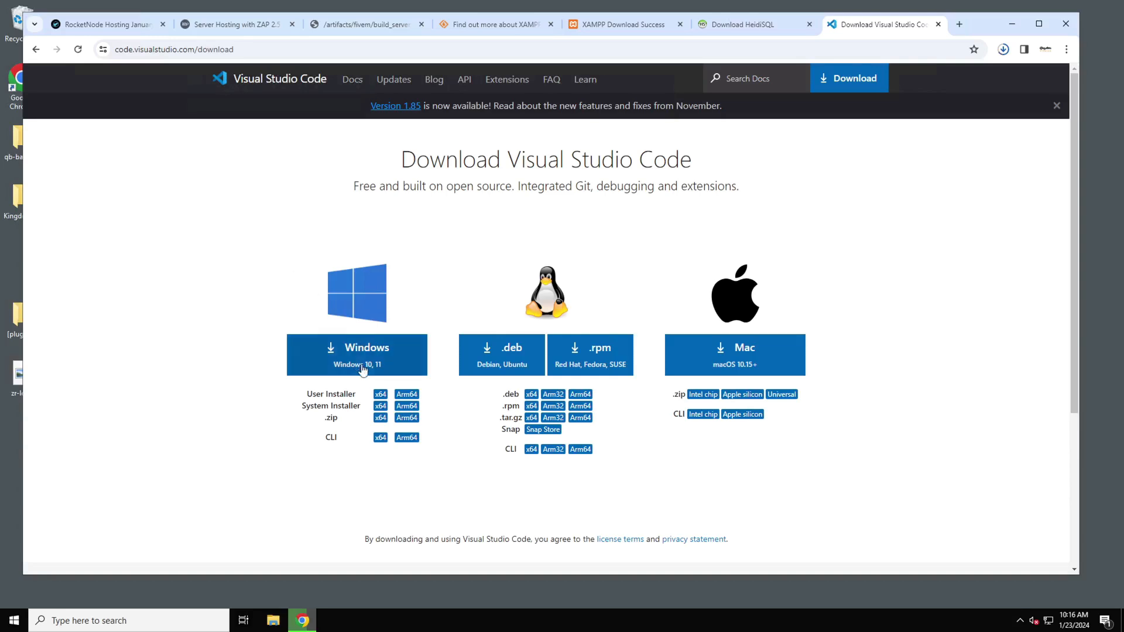
left_click(371, 352)
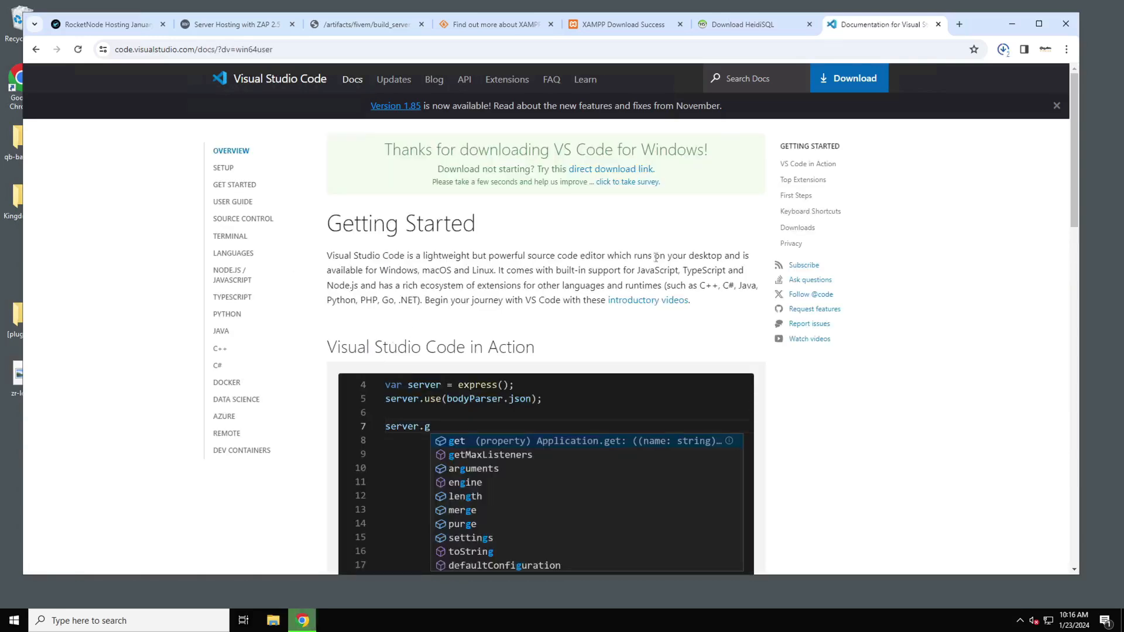
Launch the downloaded XAMPP 8.2.12 installer and proceed through setup with the default components and C:\xampp as the installation folder
left_click(1003, 50)
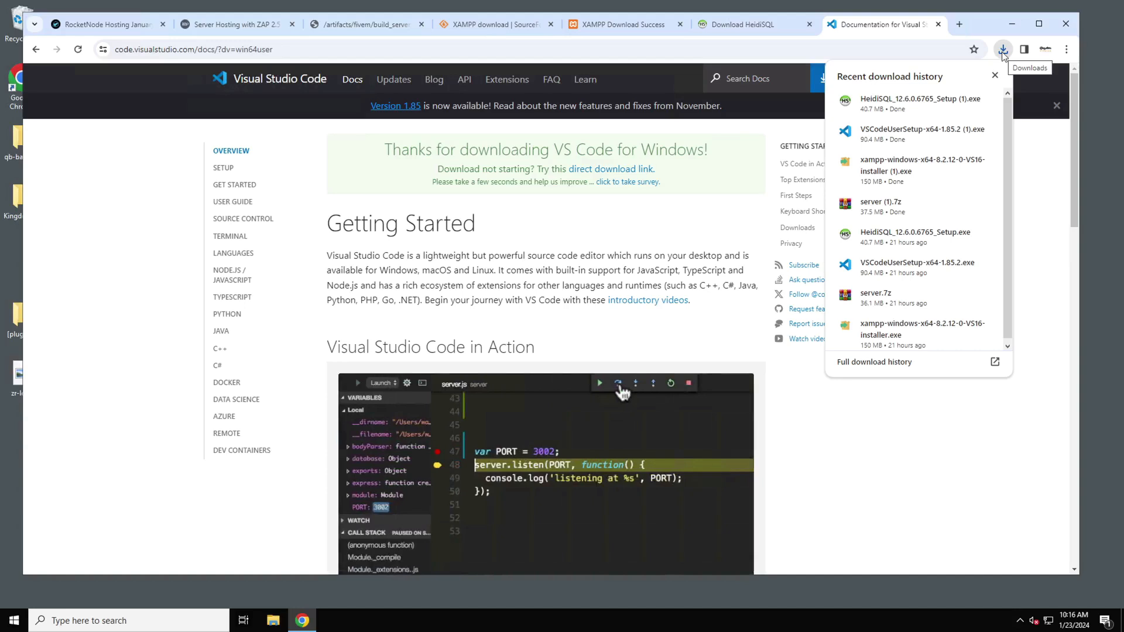
left_click(894, 172)
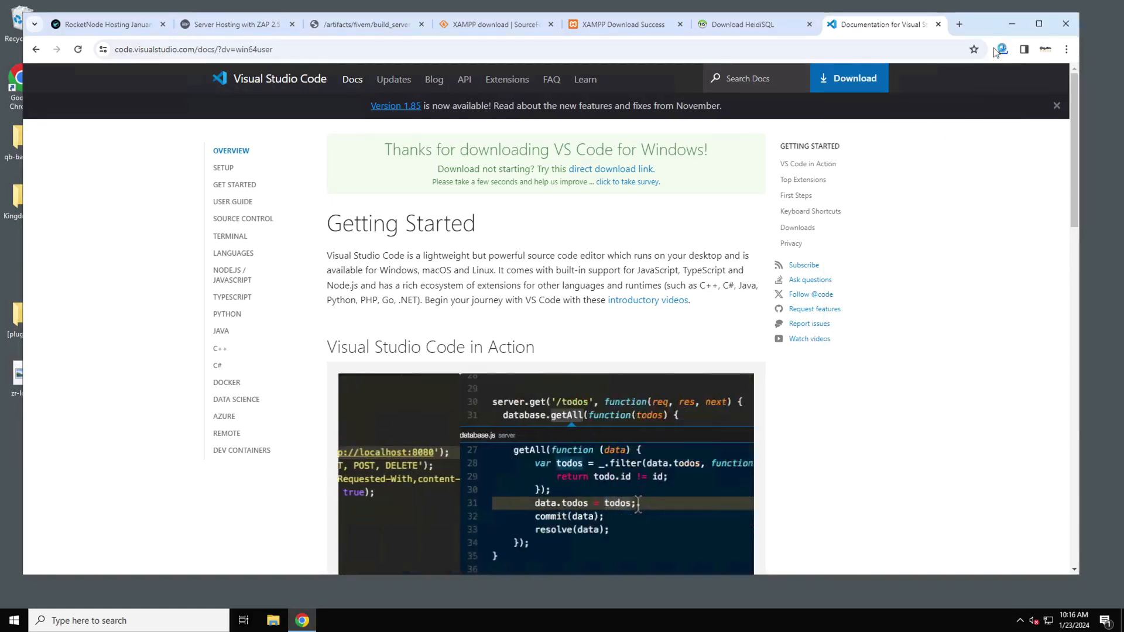
left_click(1012, 25)
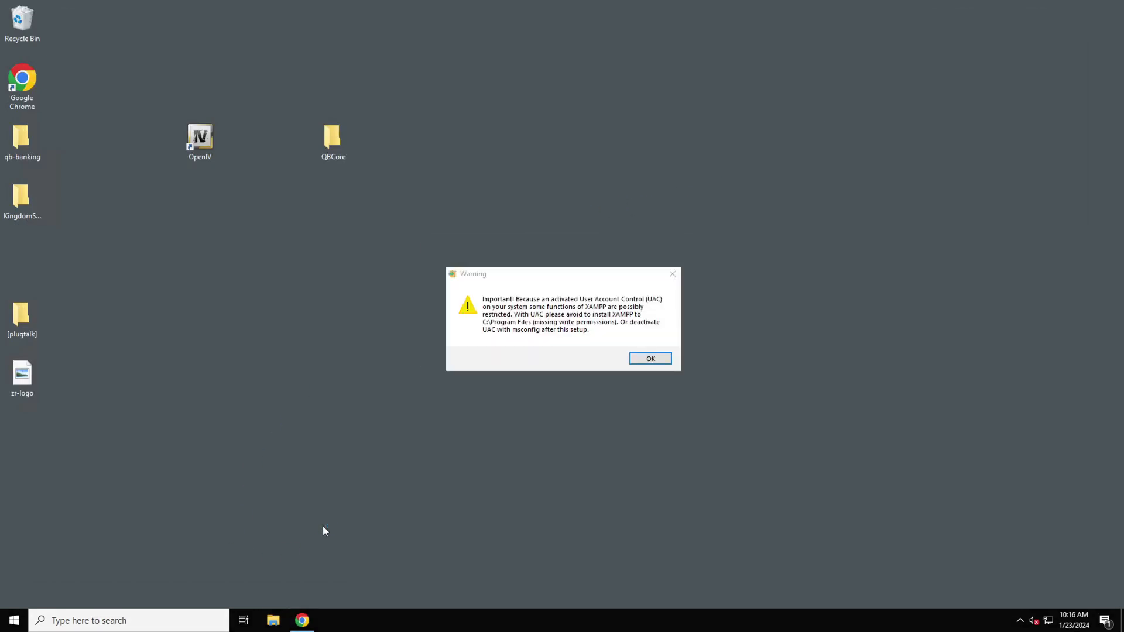
left_click(649, 359)
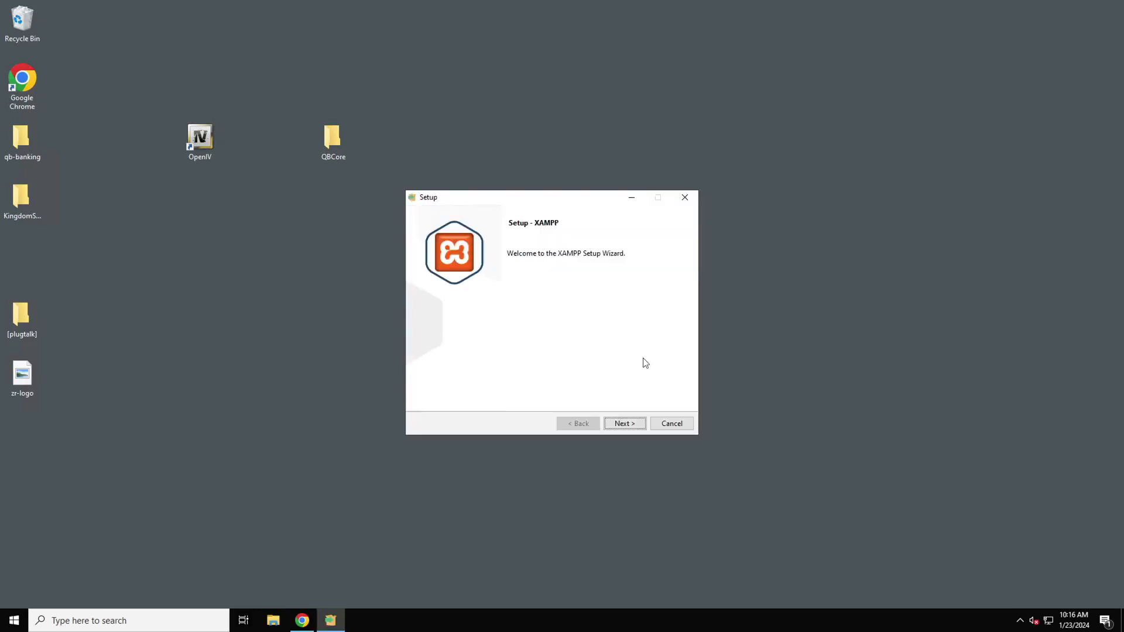
left_click(624, 427)
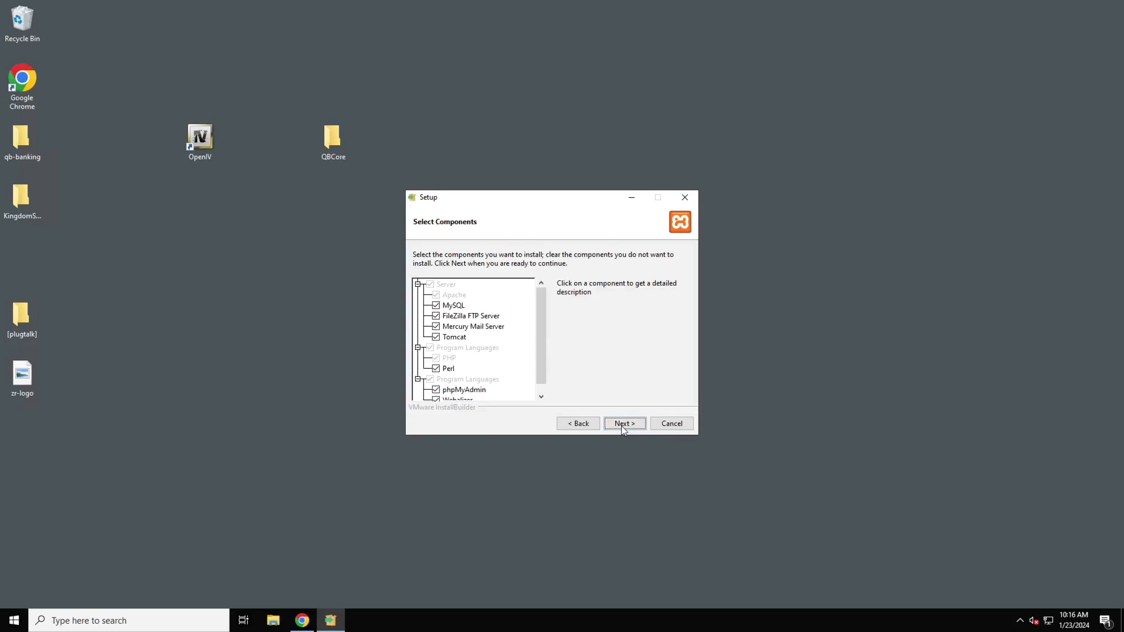
left_click(615, 420)
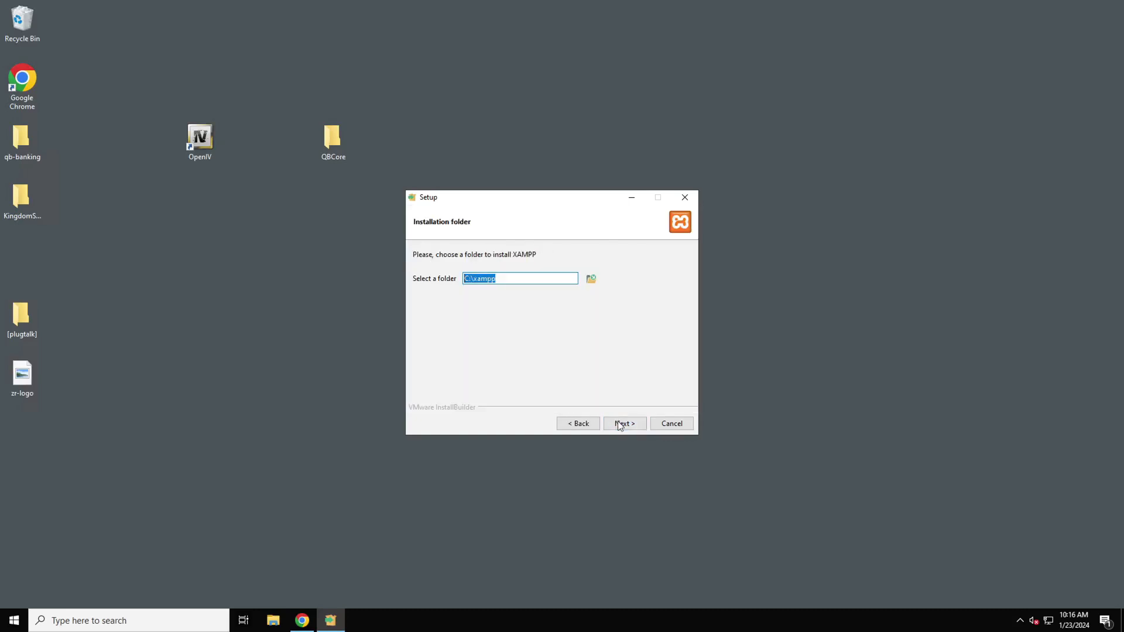
left_click(620, 424)
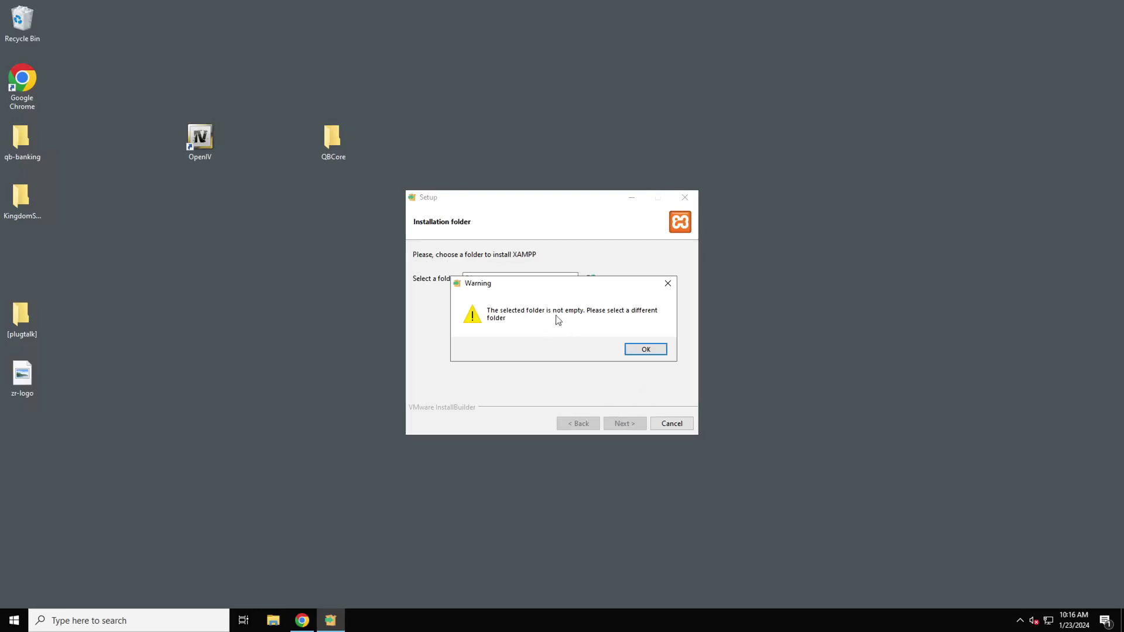
Delete the existing xampp folder from Local Disk (C:) in File Explorer and close the window
left_click(273, 620)
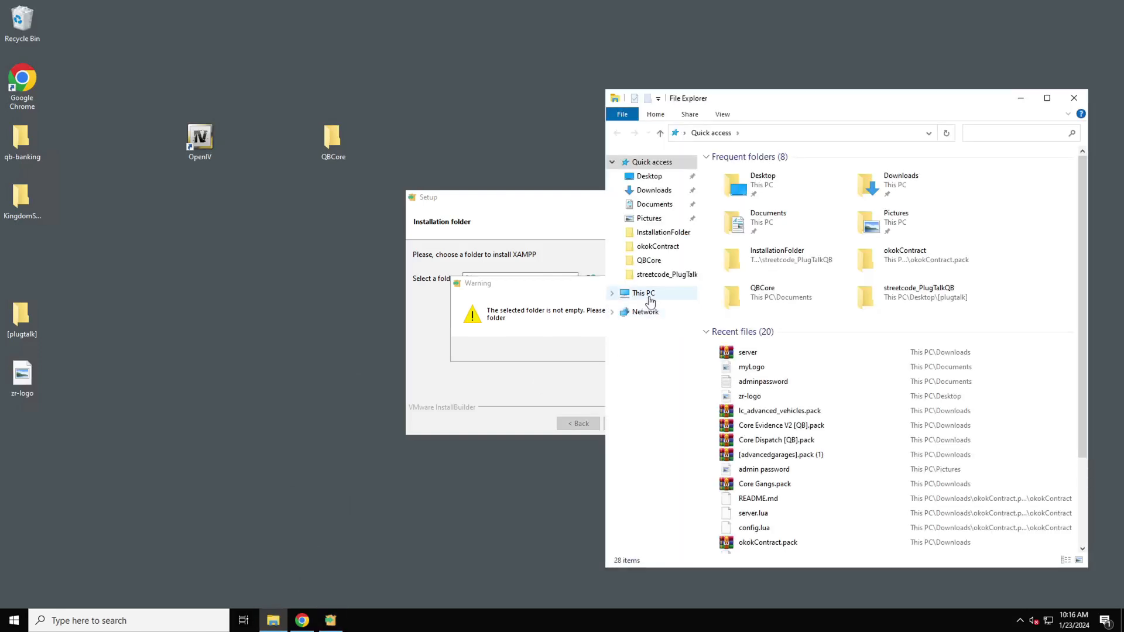
left_click(646, 294)
double_click(793, 332)
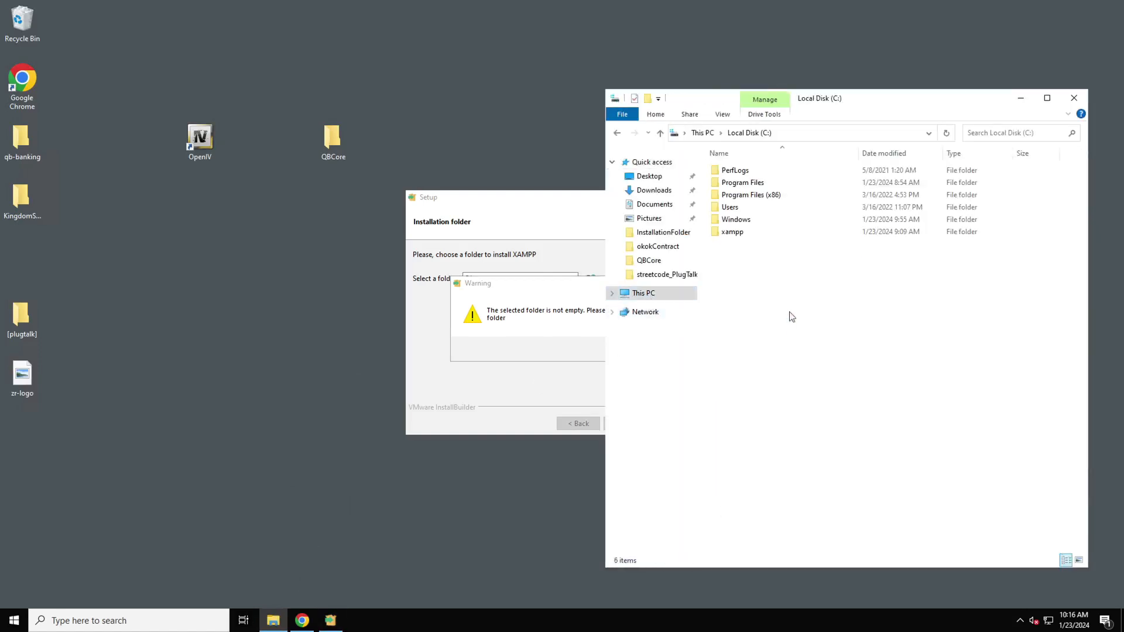
right_click(736, 232)
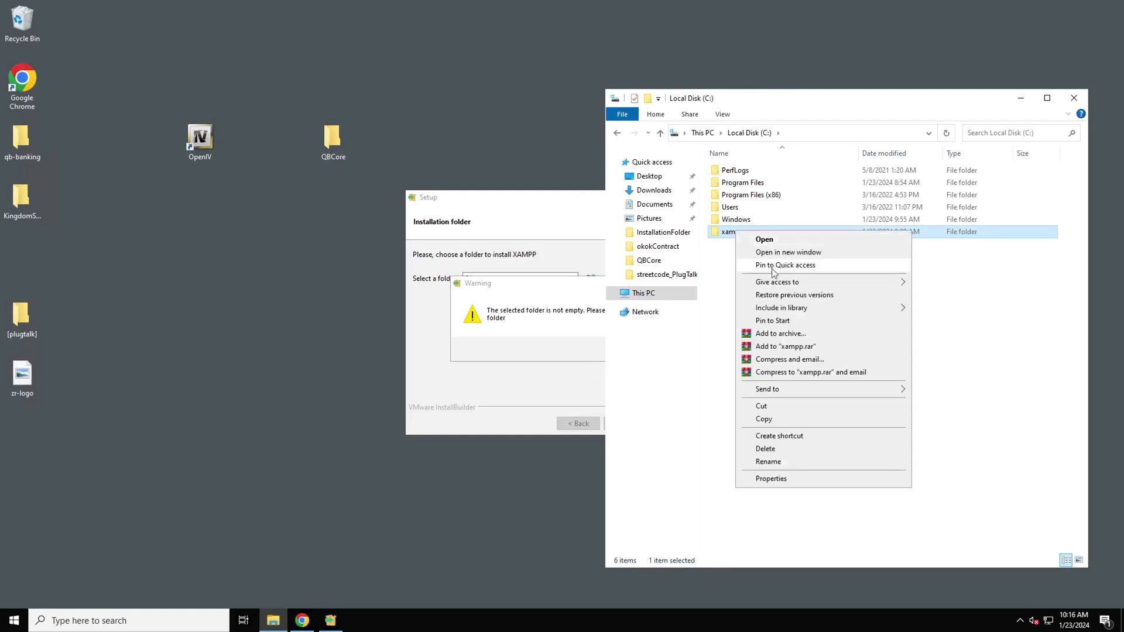
left_click(786, 449)
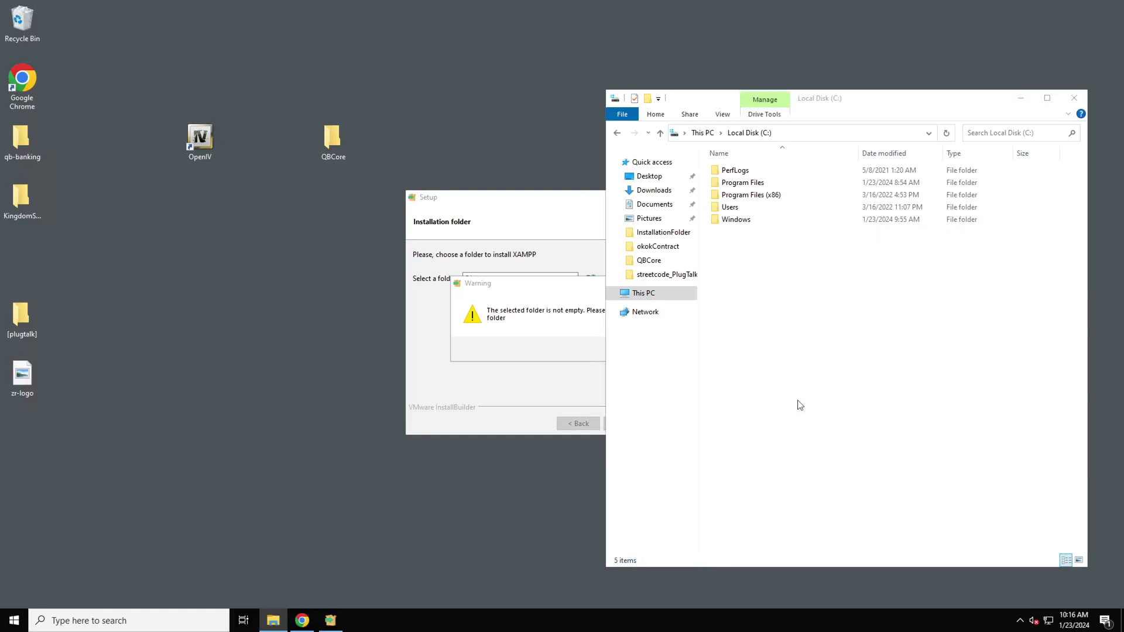
left_click(1075, 98)
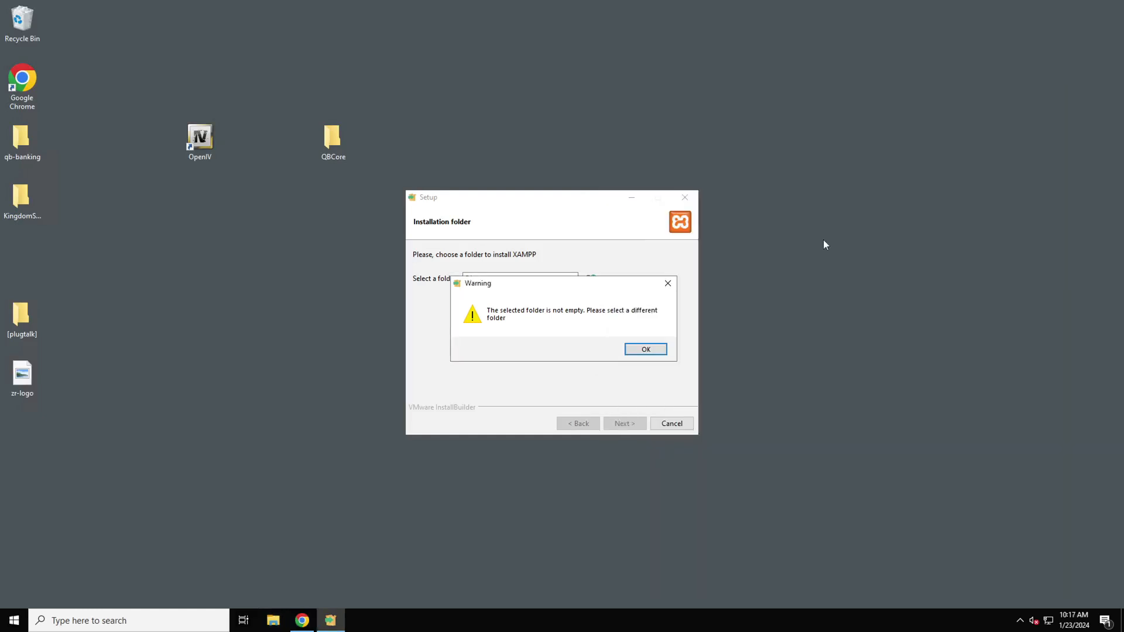
Install XAMPP into C:\xampp and finish the setup with the Control Panel set to start
left_click(630, 354)
left_click(632, 430)
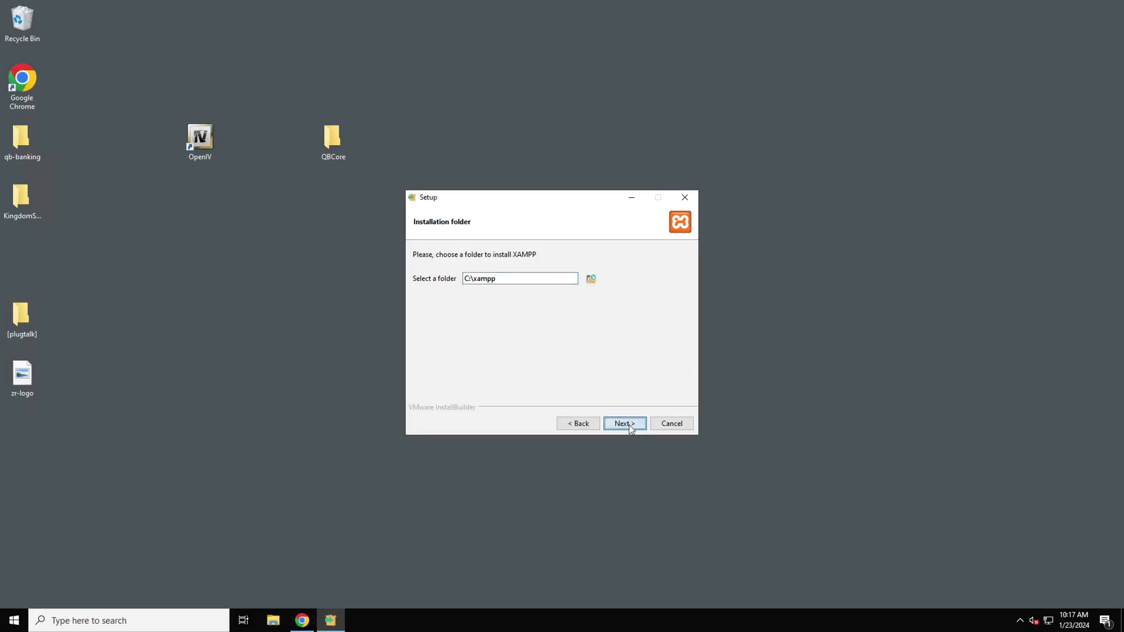
left_click(632, 430)
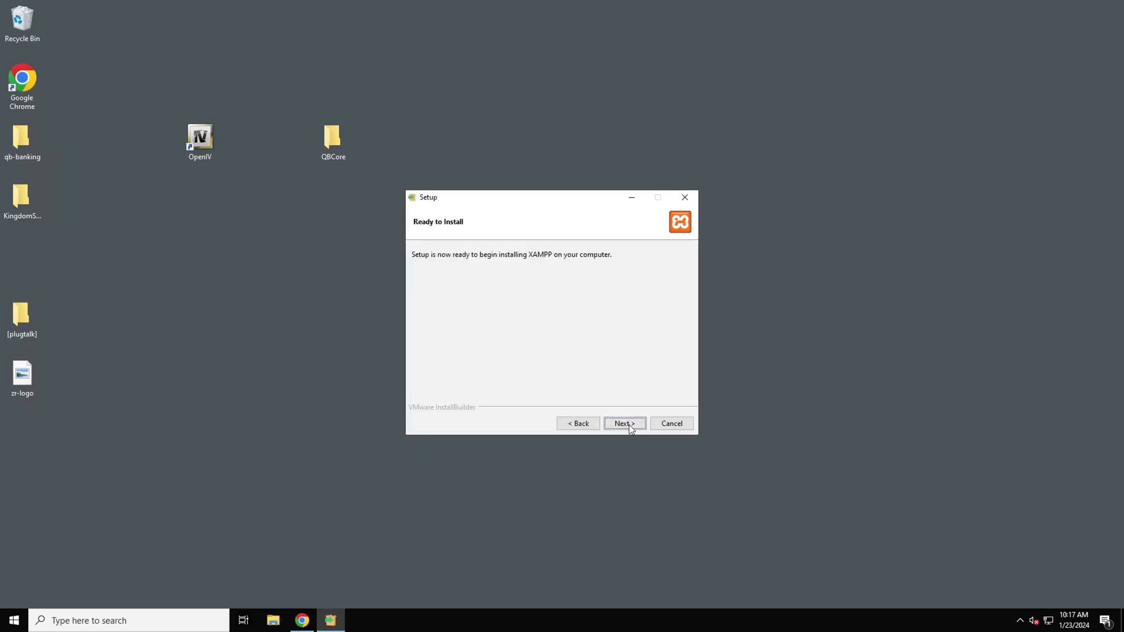
left_click(631, 429)
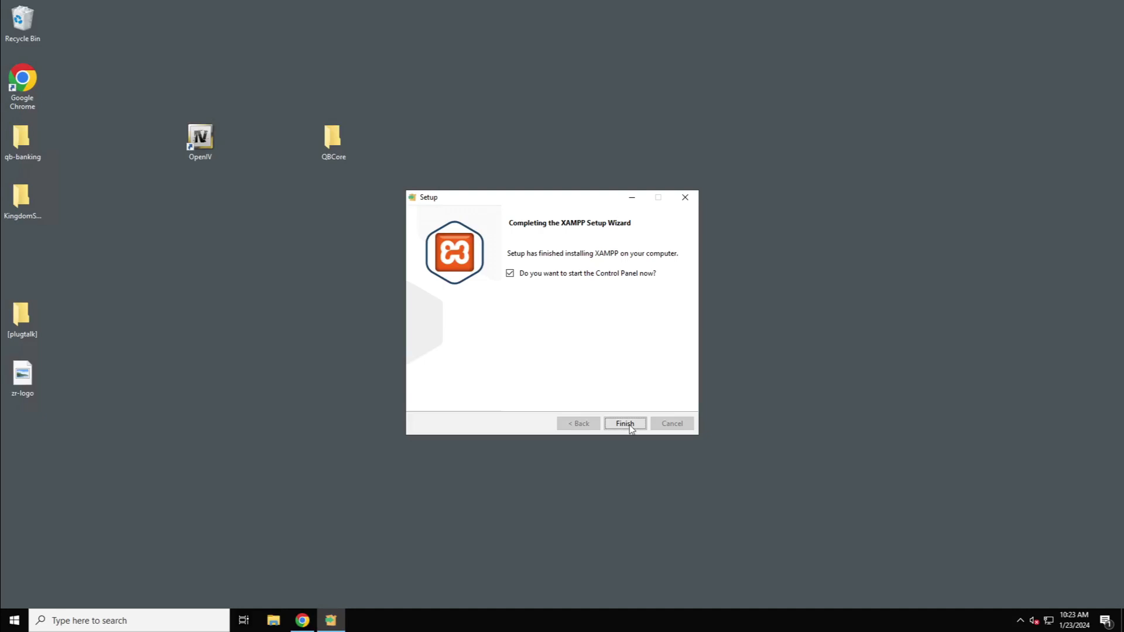
left_click(625, 424)
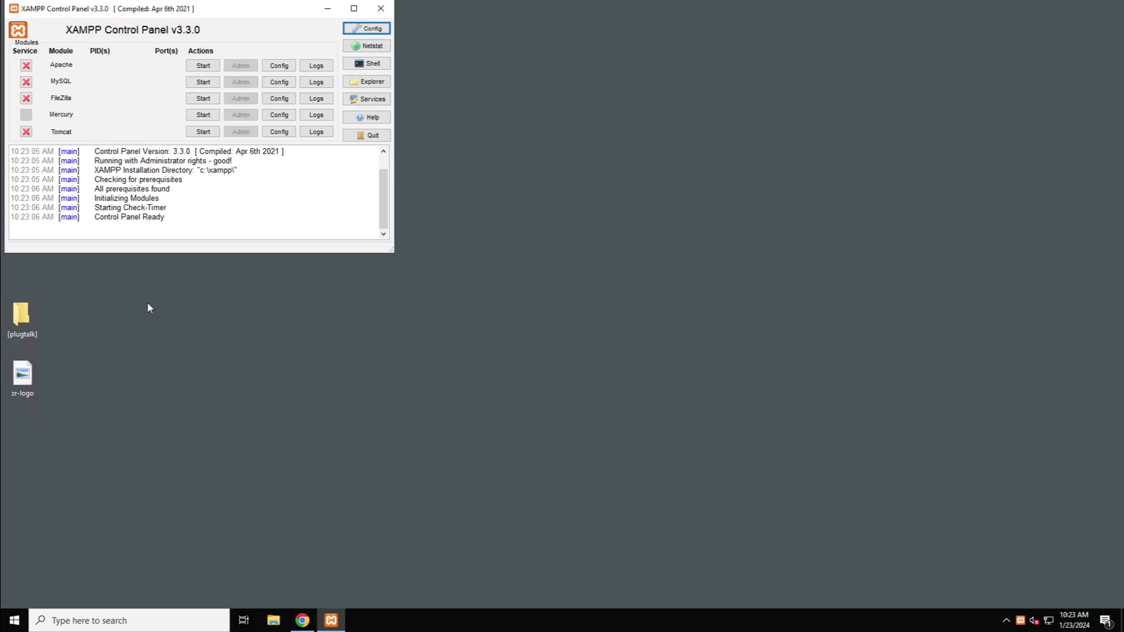
Start the Apache and MySQL modules in the XAMPP Control Panel
left_click(206, 67)
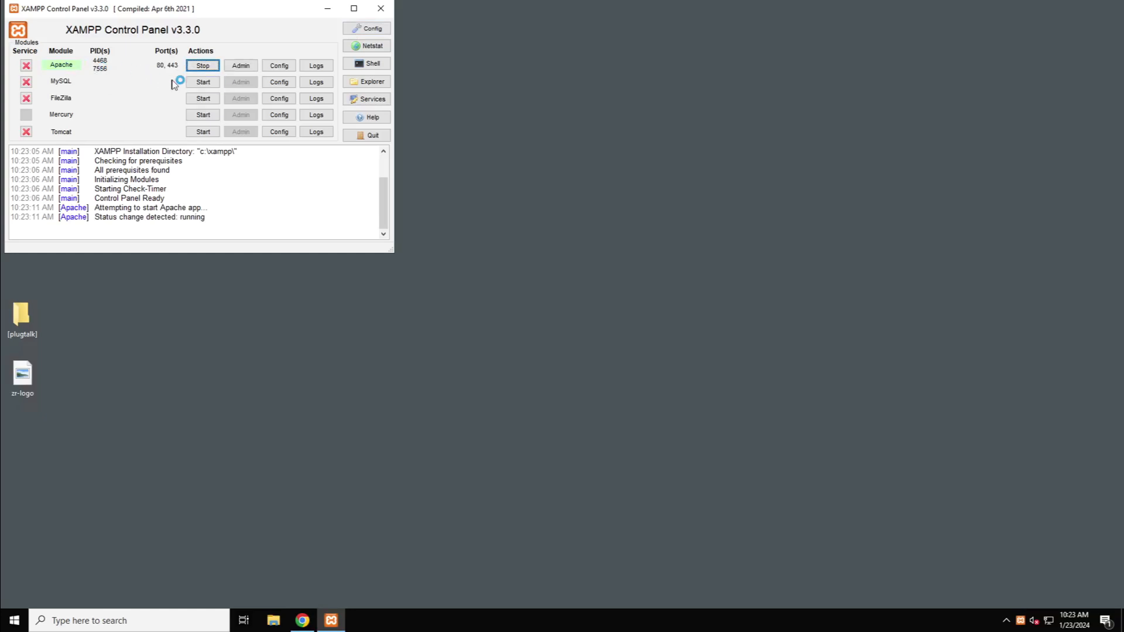
left_click(208, 84)
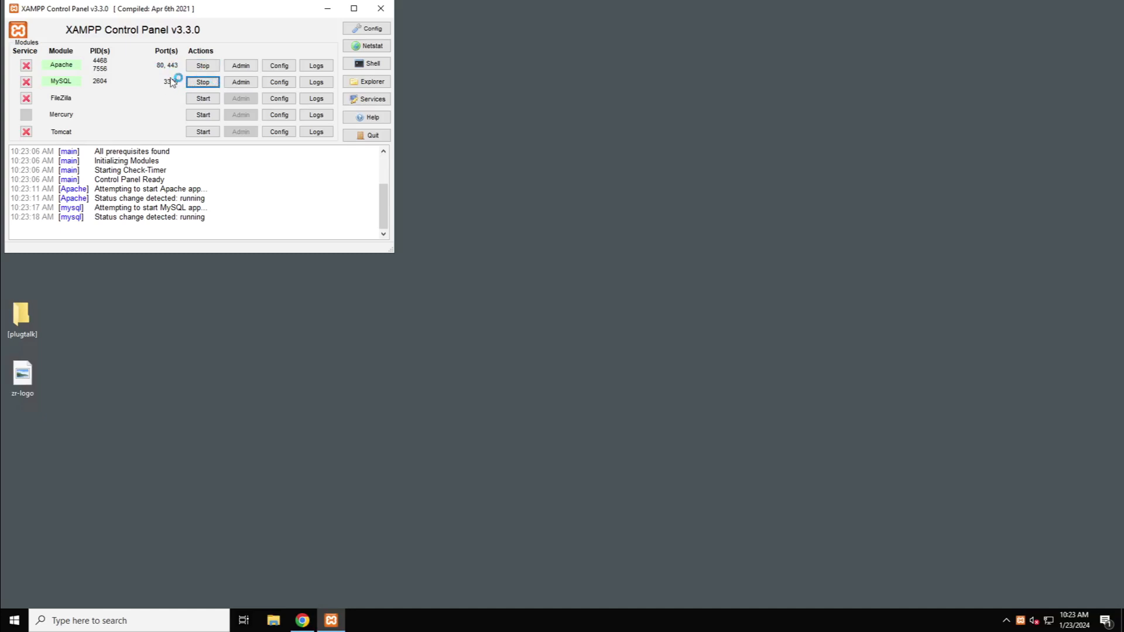
Launch the newly downloaded HeidiSQL 12.6.0.6765 installer from the Downloads folder for all users and accept the license agreement
left_click(274, 621)
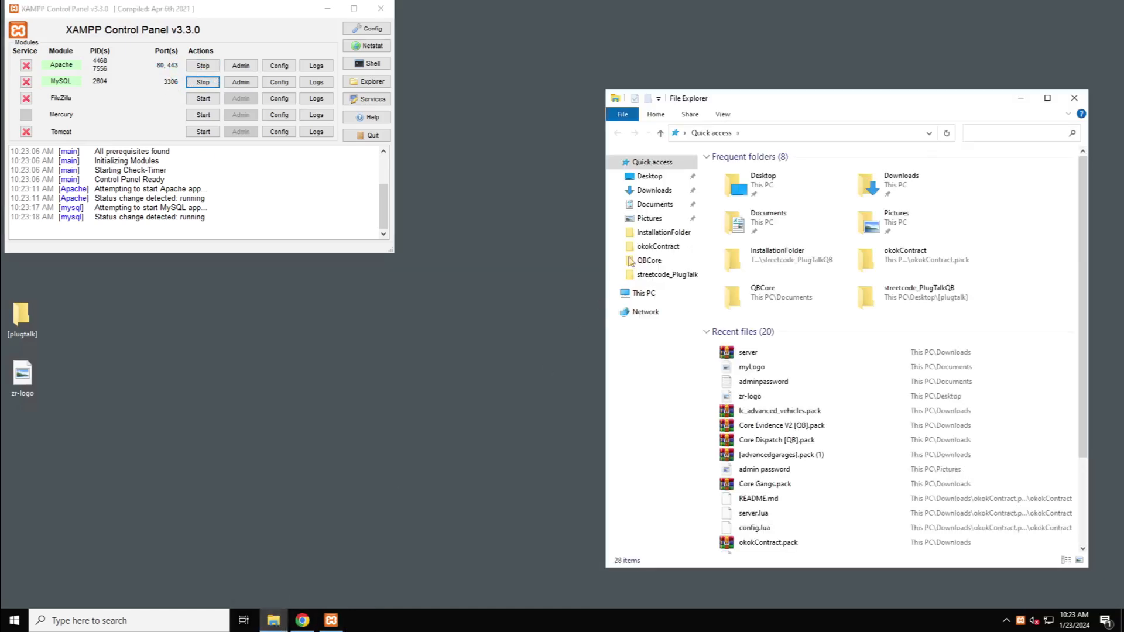
left_click(654, 191)
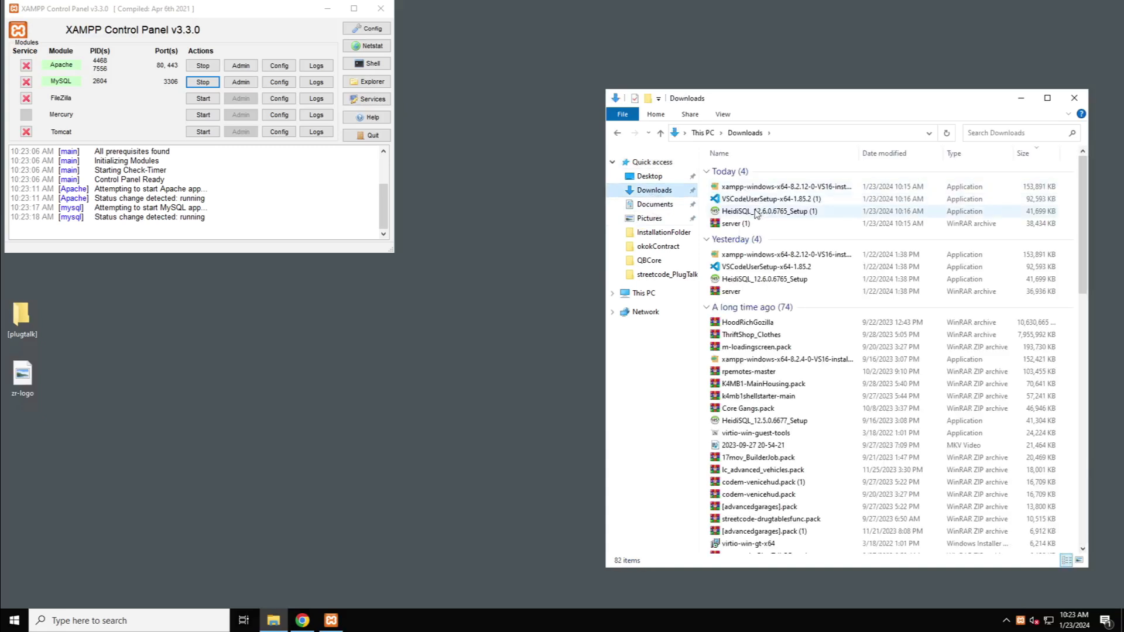
double_click(758, 211)
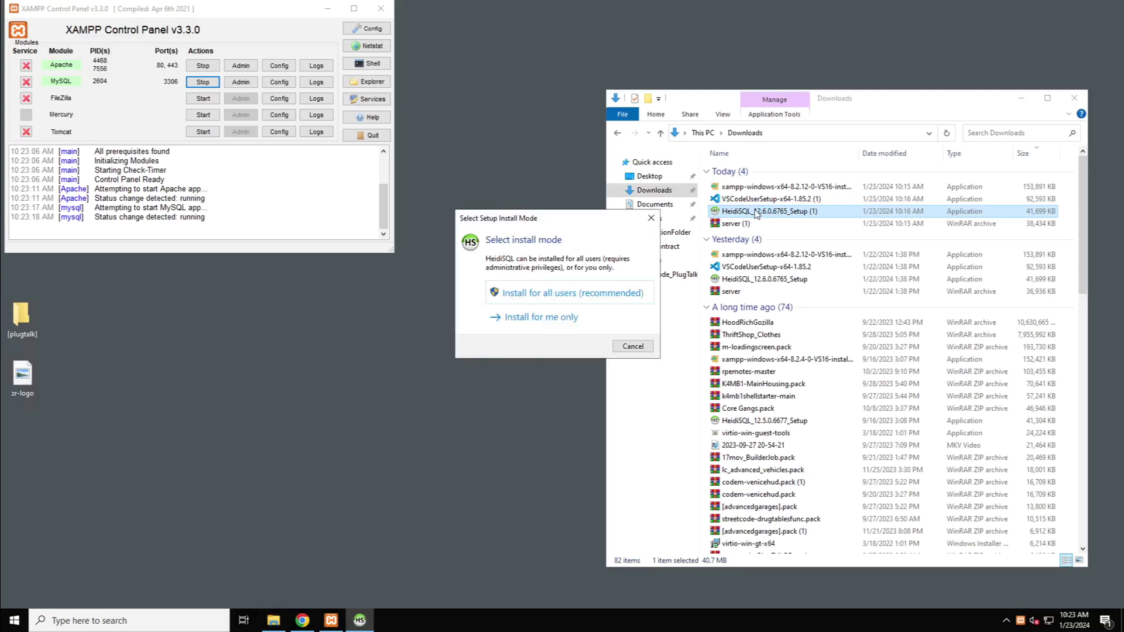
left_click(593, 293)
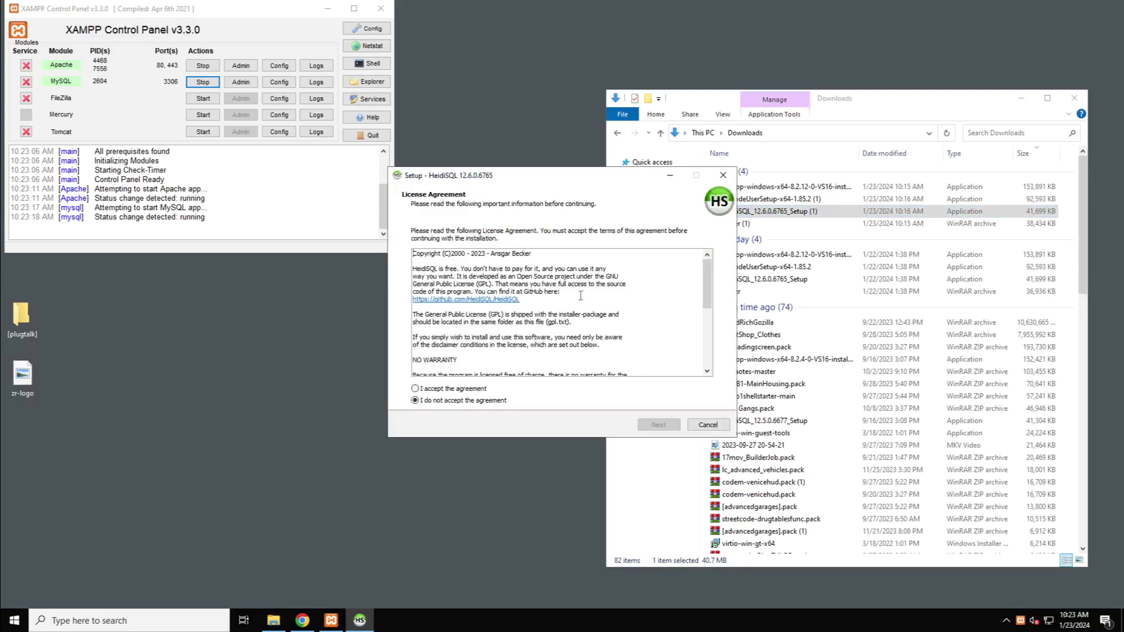
left_click(454, 390)
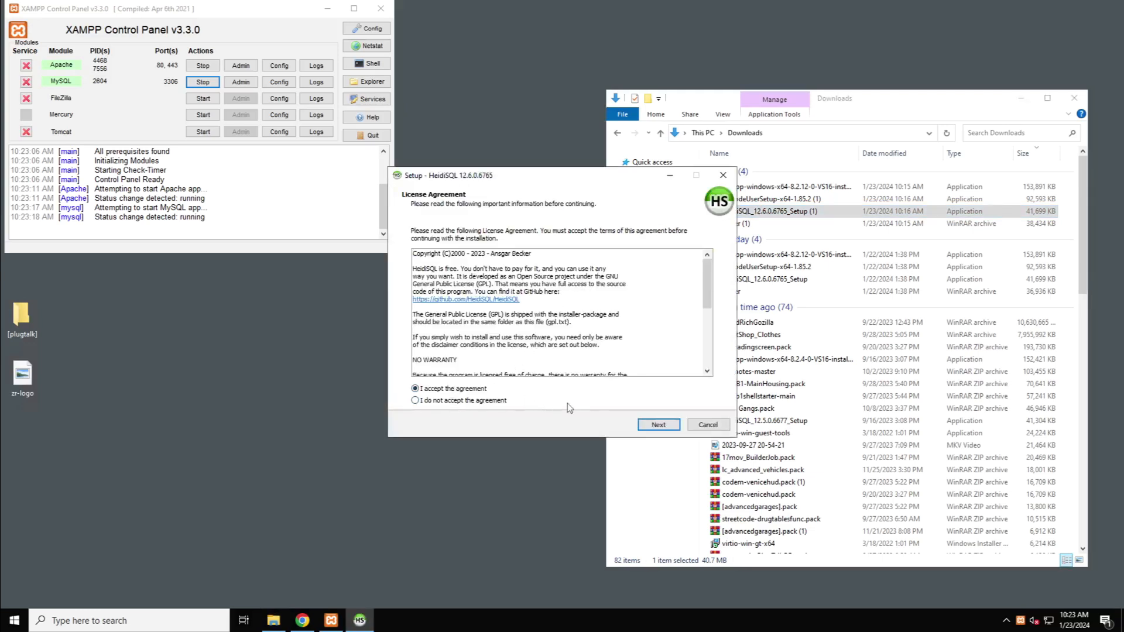
Install HeidiSQL with the default folders and additional tasks, and finish the setup without launching the program
left_click(648, 426)
left_click(647, 425)
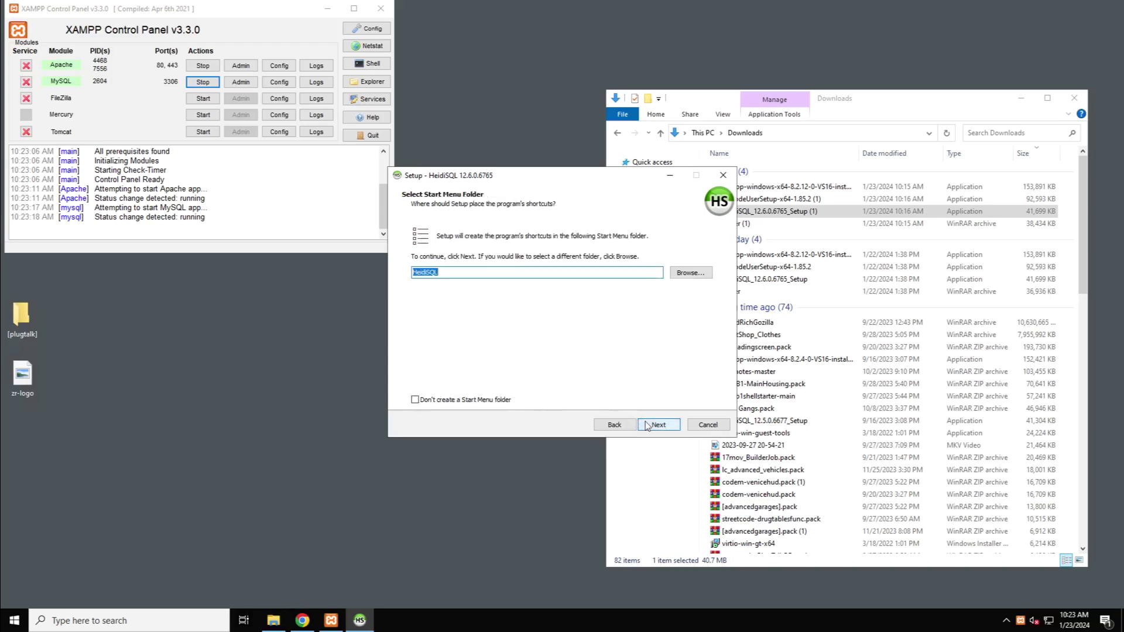
left_click(647, 426)
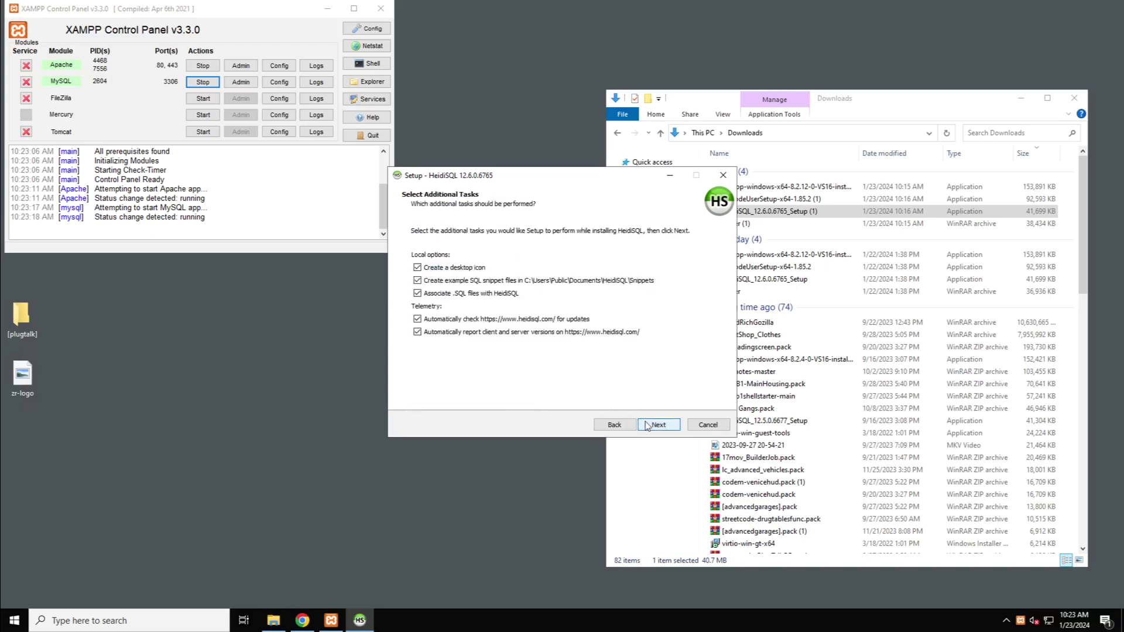
left_click(648, 426)
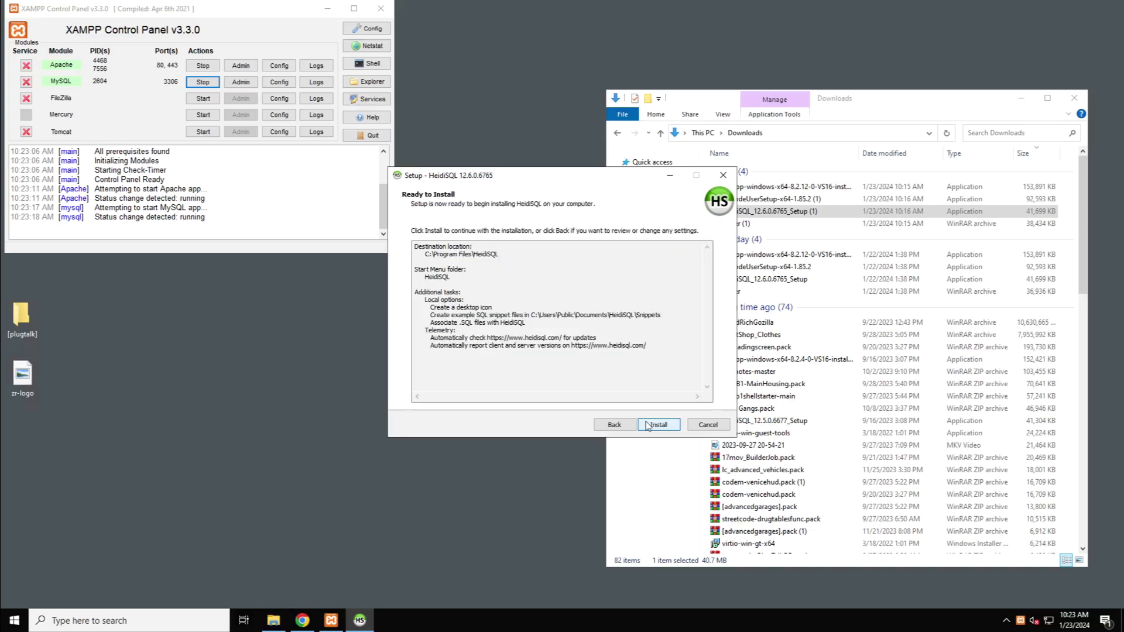
left_click(648, 425)
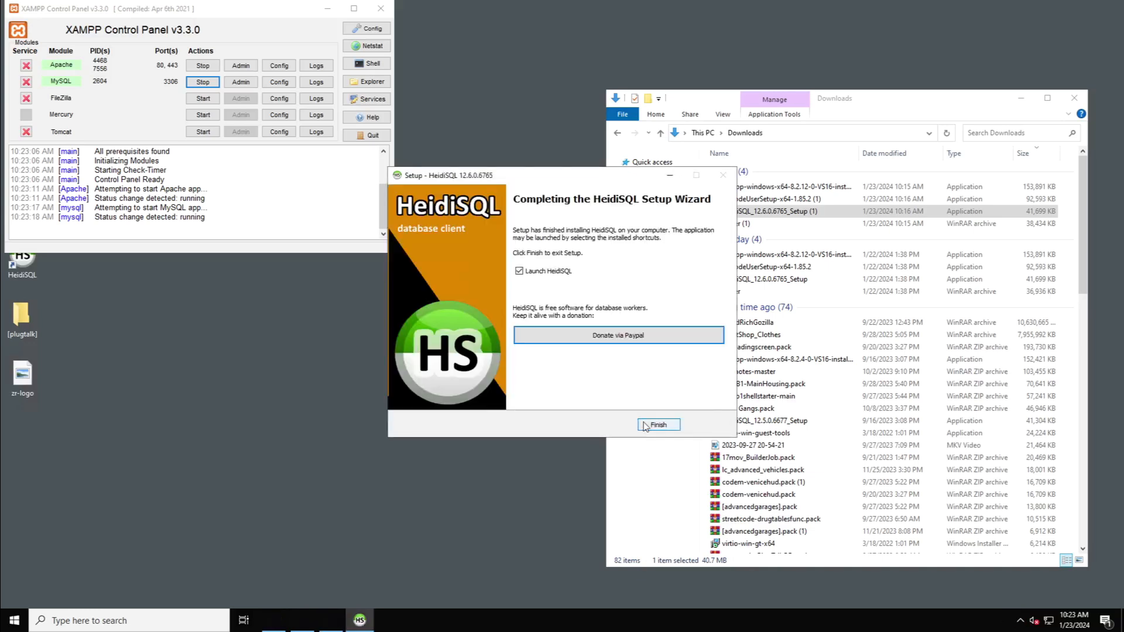
left_click(553, 272)
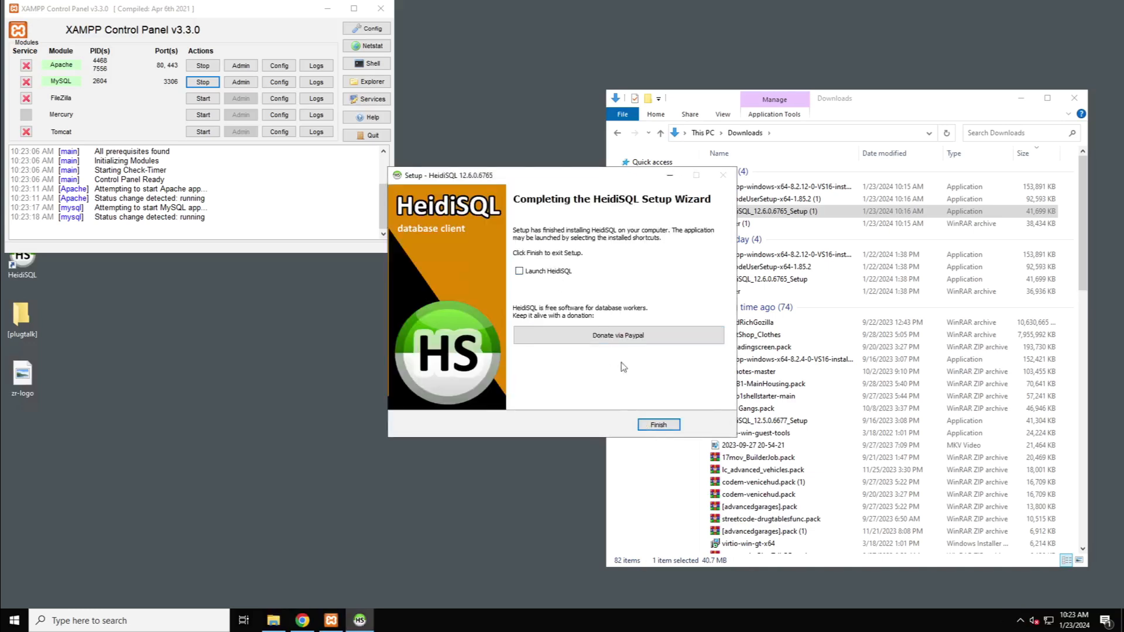
left_click(656, 422)
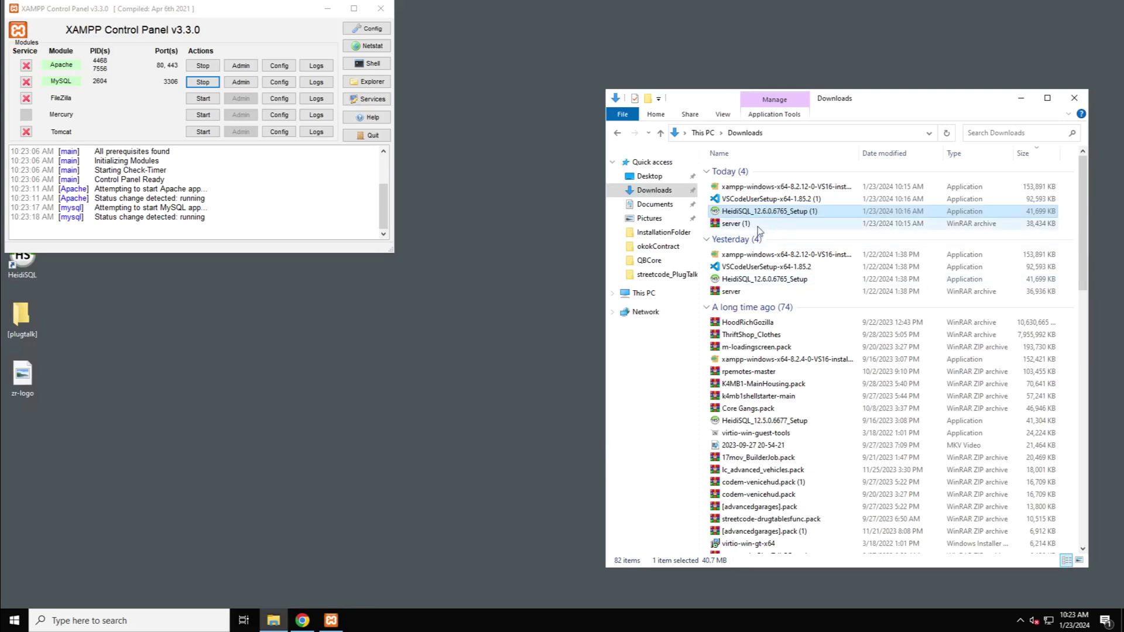
Launch the newly downloaded VSCodeUserSetup-x64-1.85.2 installer, accept the license agreement and keep the default installation and Start Menu folders
double_click(765, 200)
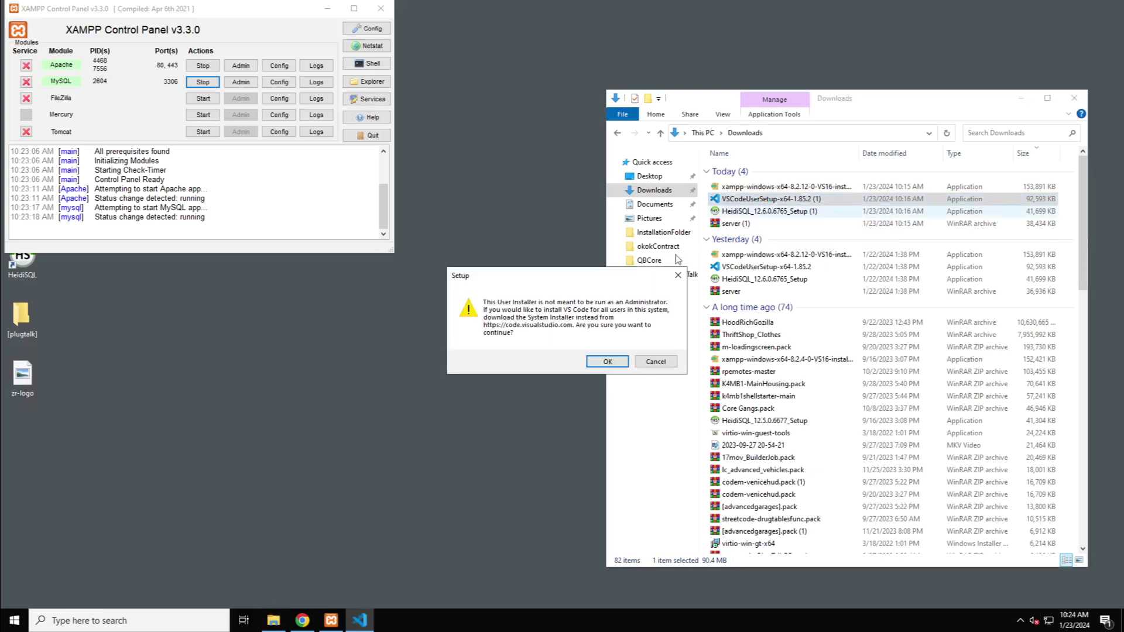
left_click(608, 362)
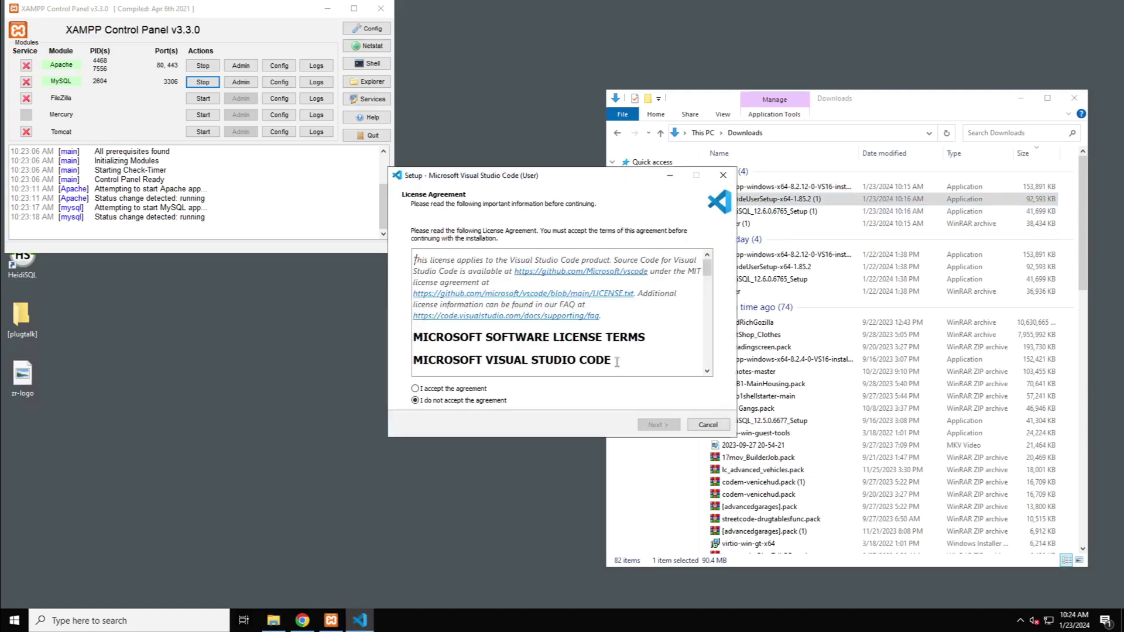
left_click(486, 389)
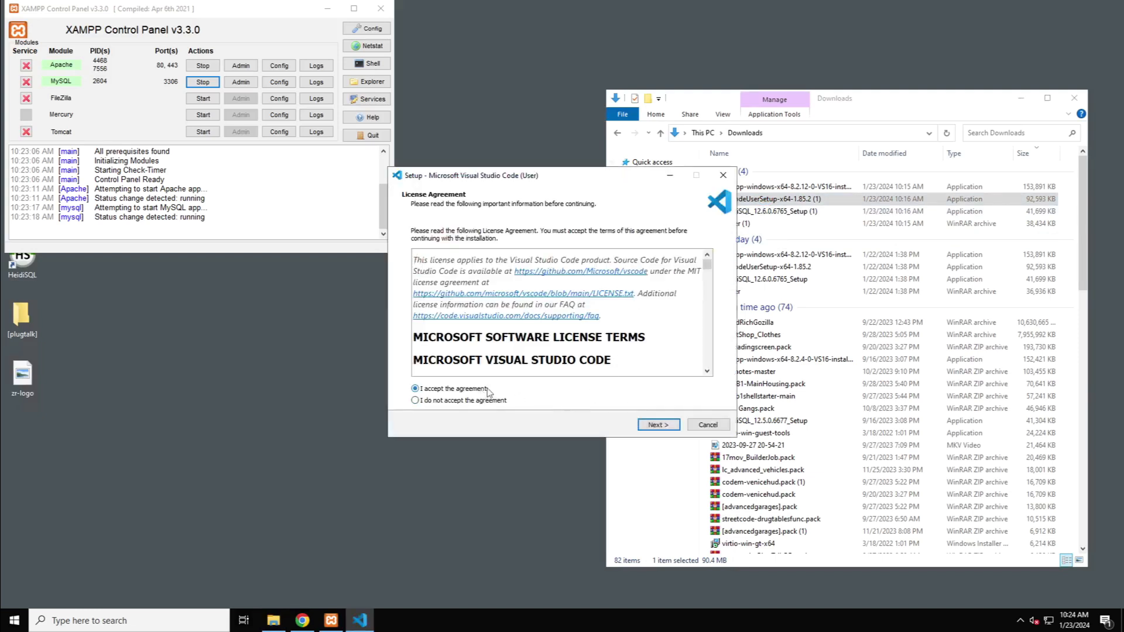
left_click(652, 427)
left_click(652, 427)
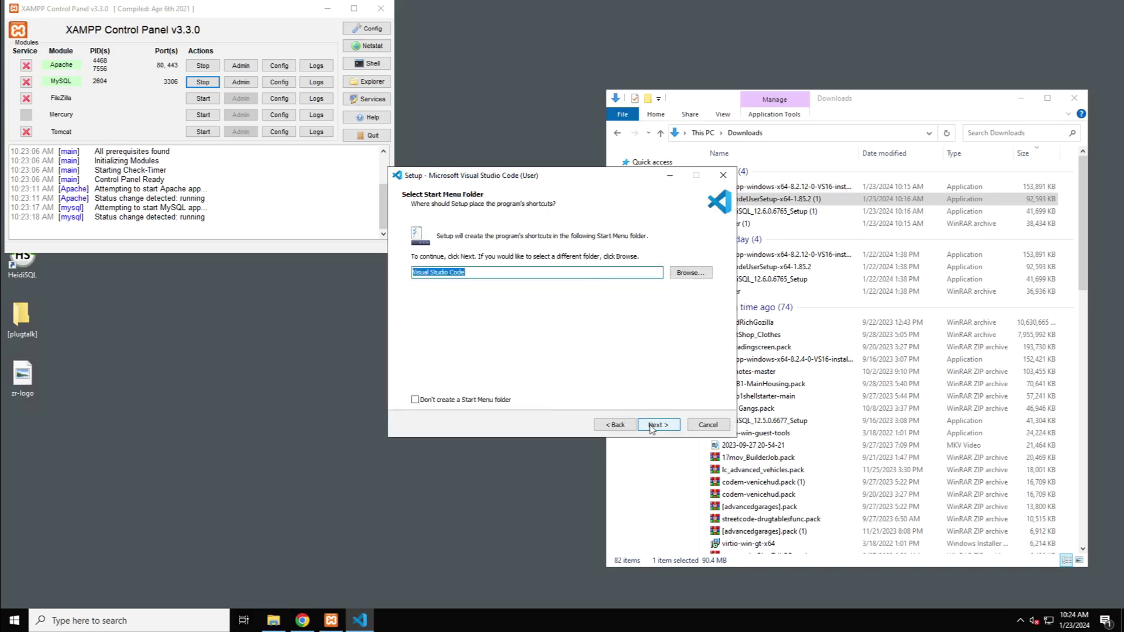
left_click(652, 427)
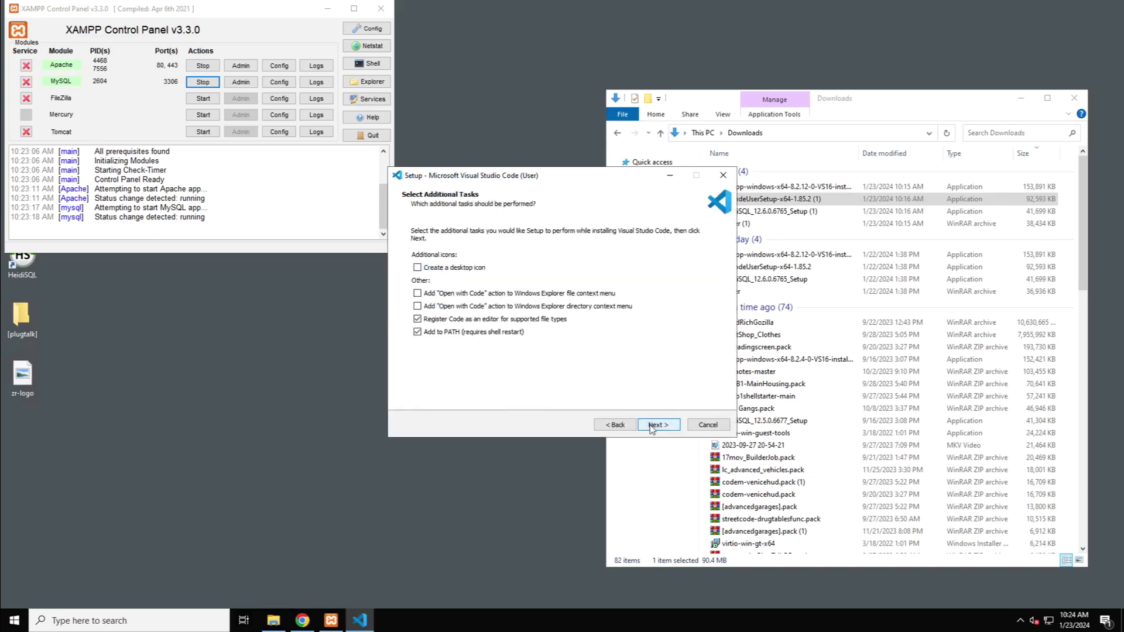
Install Visual Studio Code with a desktop icon added, and finish the setup without launching the program
left_click(478, 271)
left_click(672, 428)
left_click(659, 426)
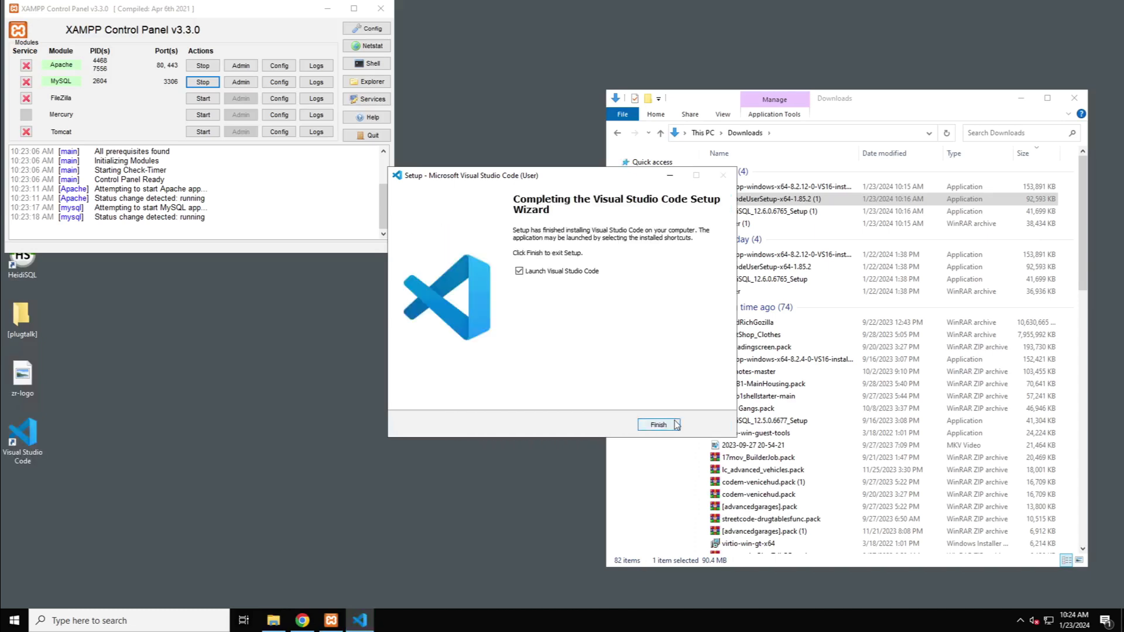
left_click(553, 271)
left_click(650, 424)
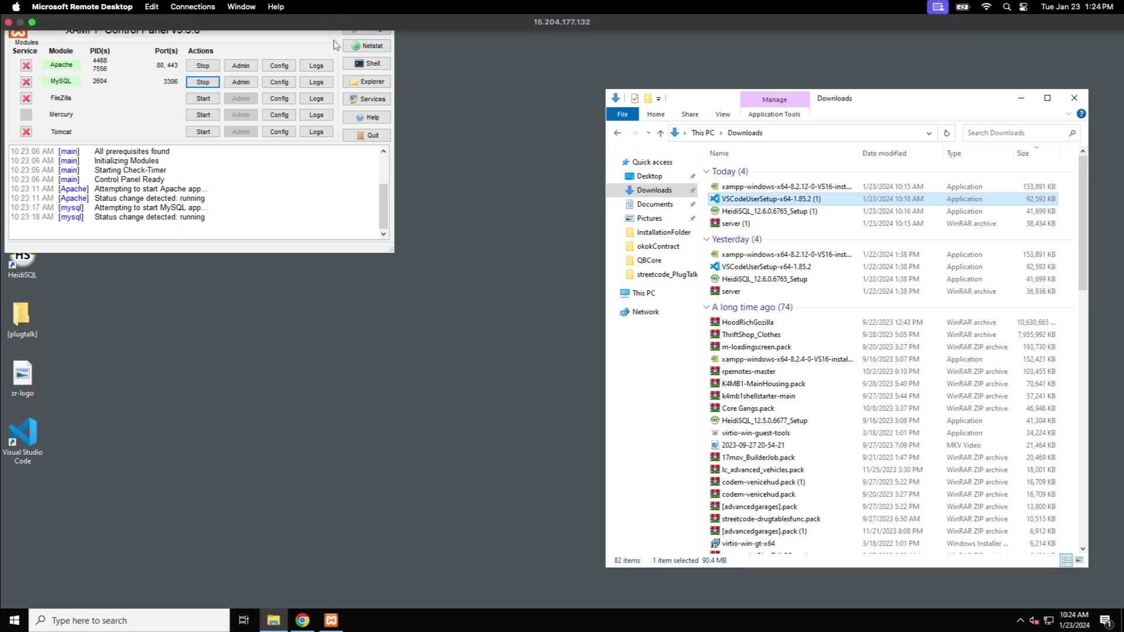
Minimize the XAMPP Control Panel, view forum.cfx.re in a new Chrome tab, and minimize the browser
left_click(328, 10)
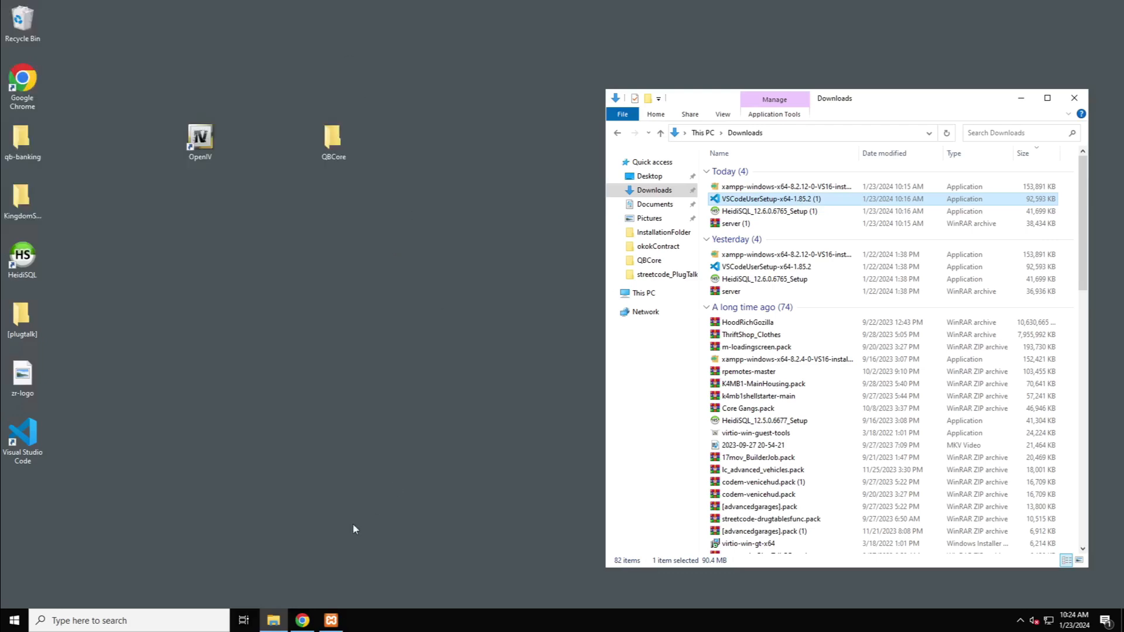
left_click(304, 620)
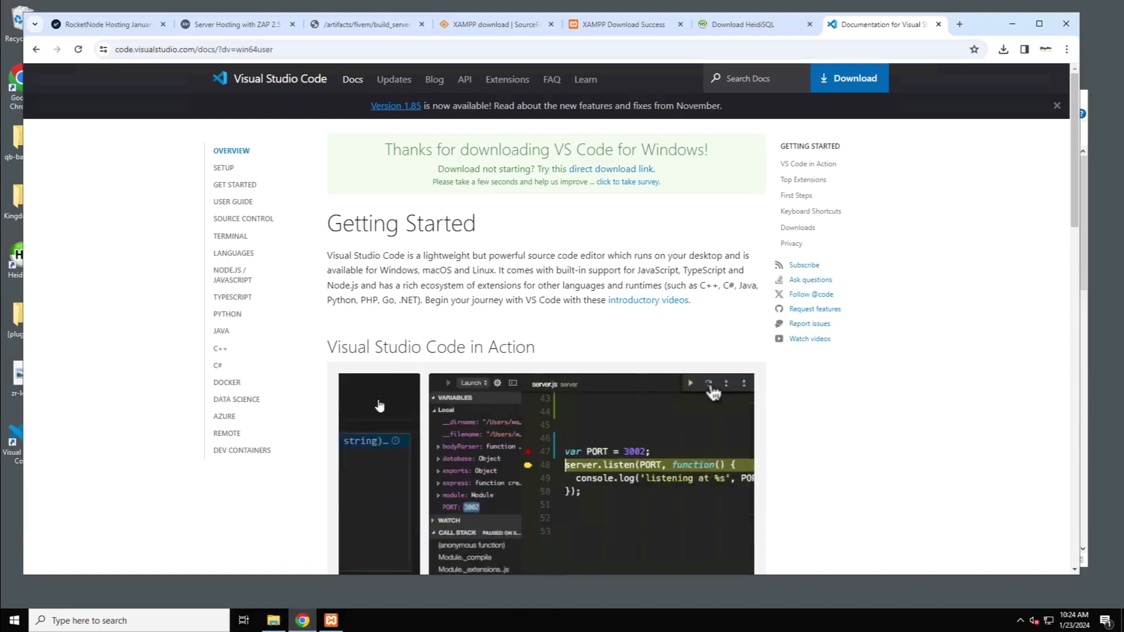
left_click(959, 25)
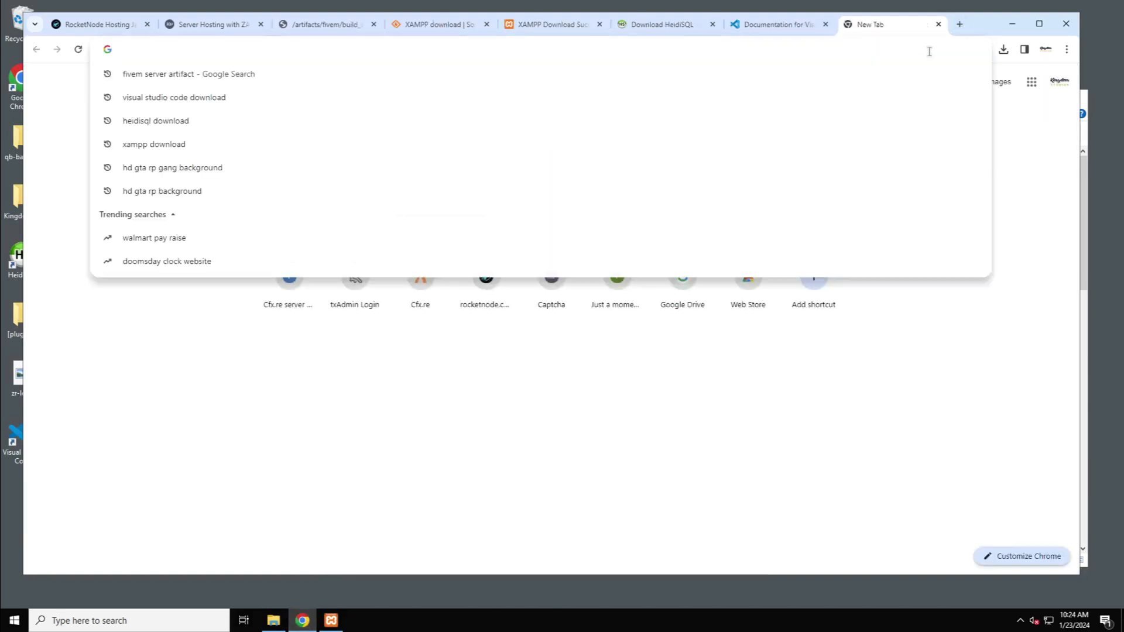
type("forum.cfx.re")
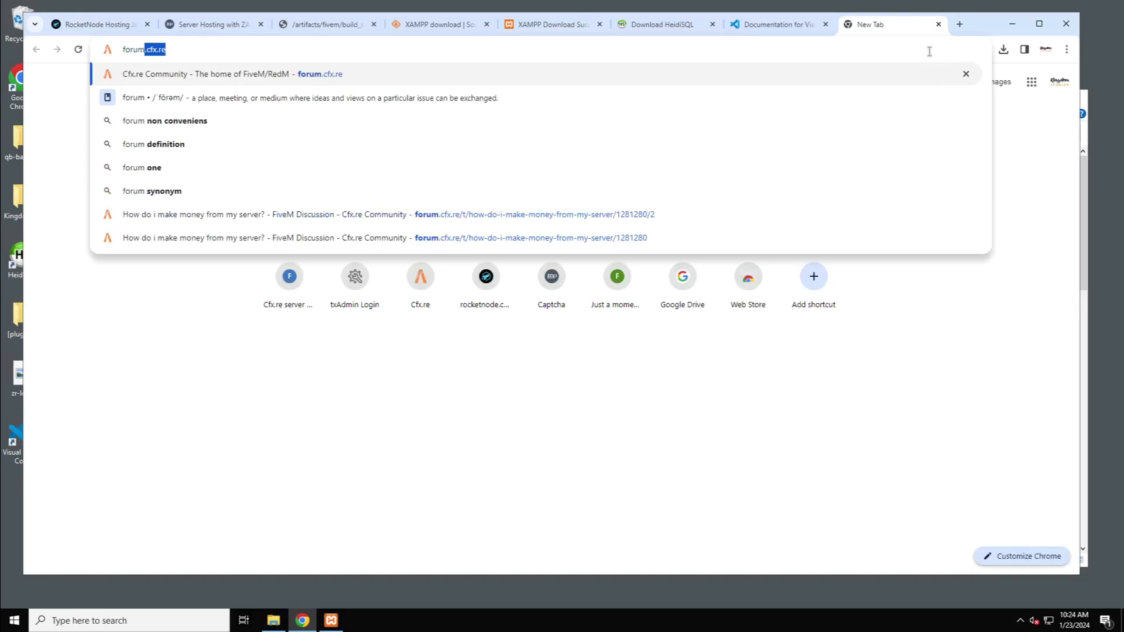
key("Return")
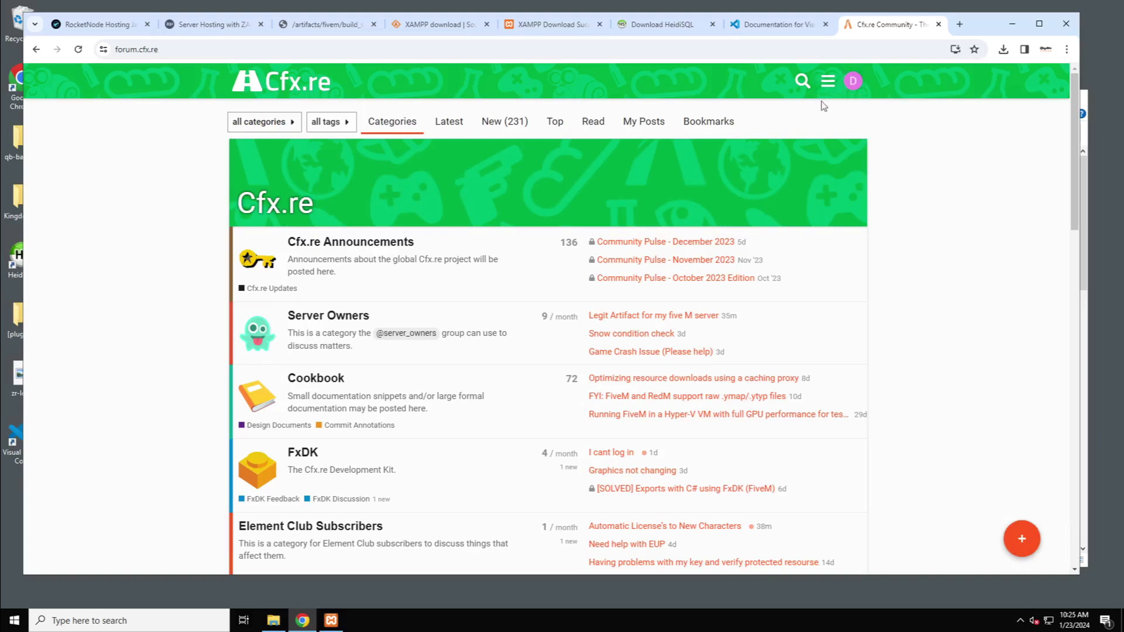
left_click(1011, 26)
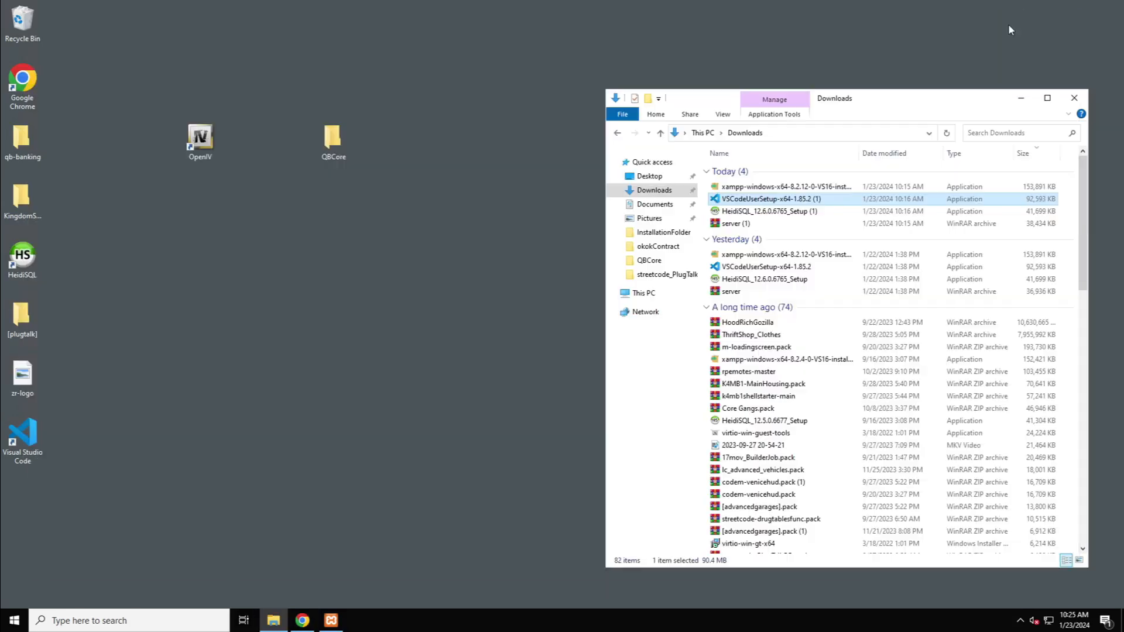
Move the QBCore desktop folder below OpenIV, open it and place its window beside the Downloads window
left_click_drag(348, 156, 184, 201)
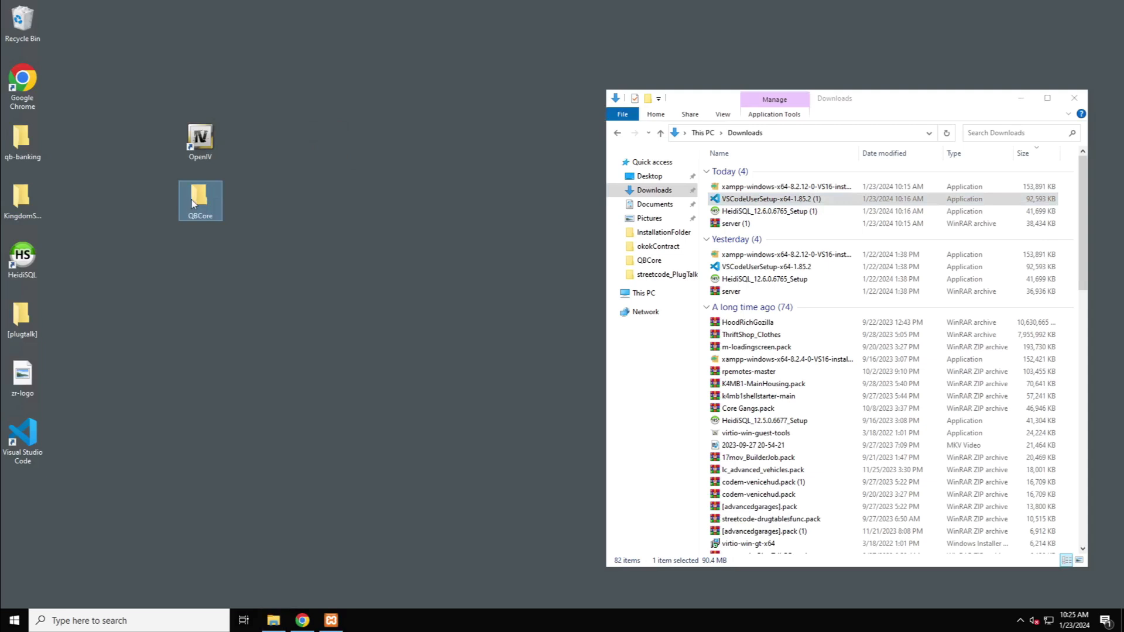
double_click(201, 199)
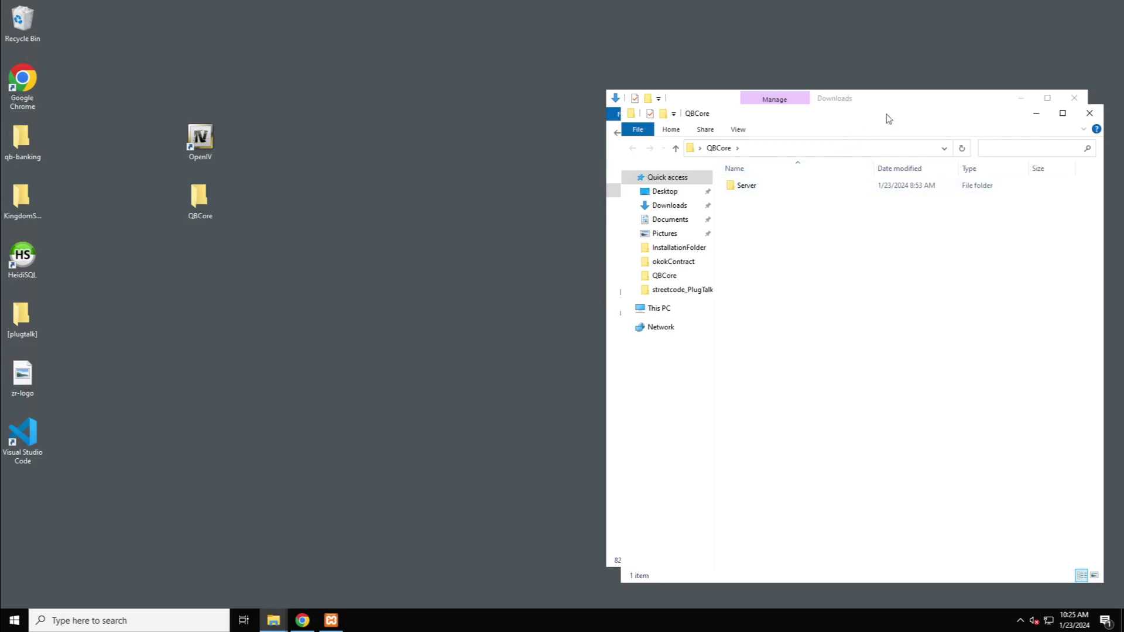
left_click_drag(890, 119, 308, 88)
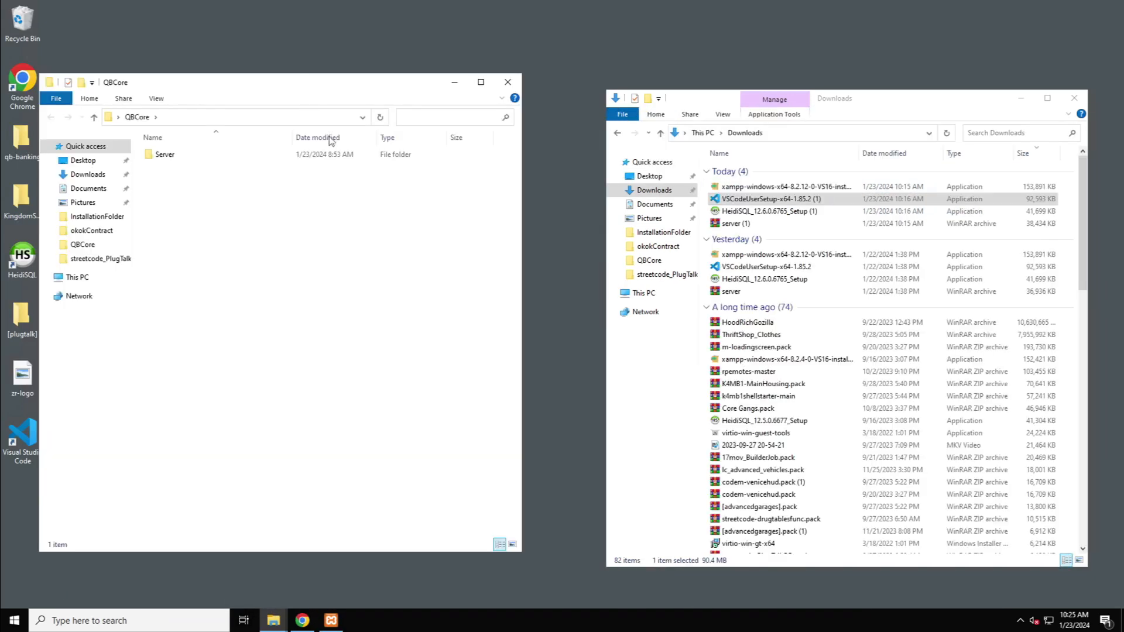
Extract the server (1) archive with WinRAR into the Server folder inside QBCore on the desktop, and close the archive
double_click(755, 224)
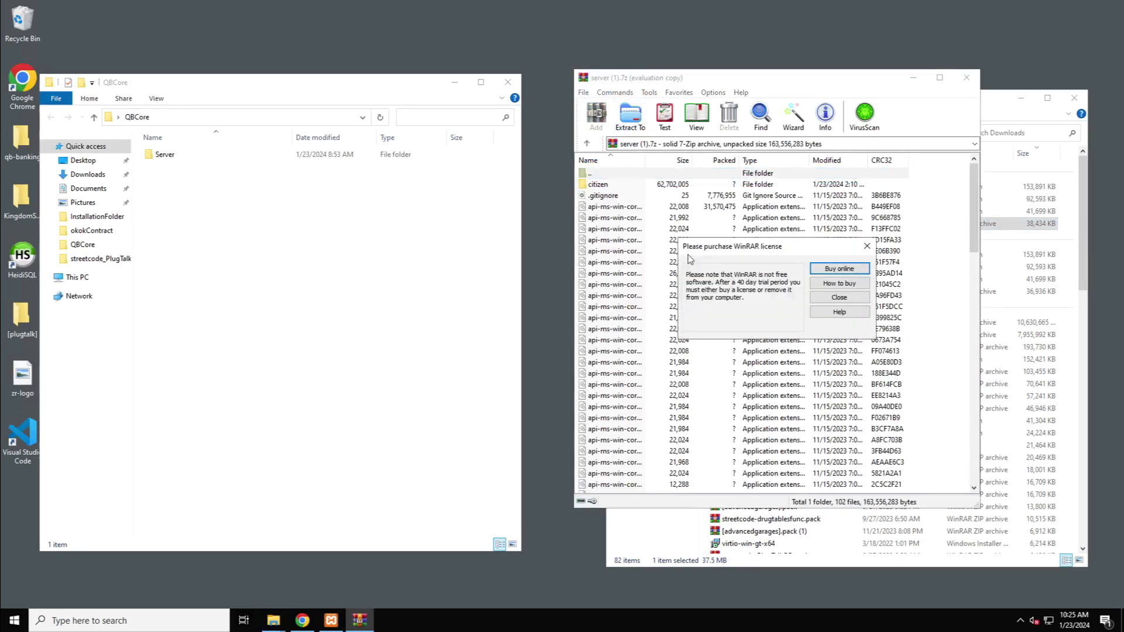
left_click(834, 298)
left_click(630, 117)
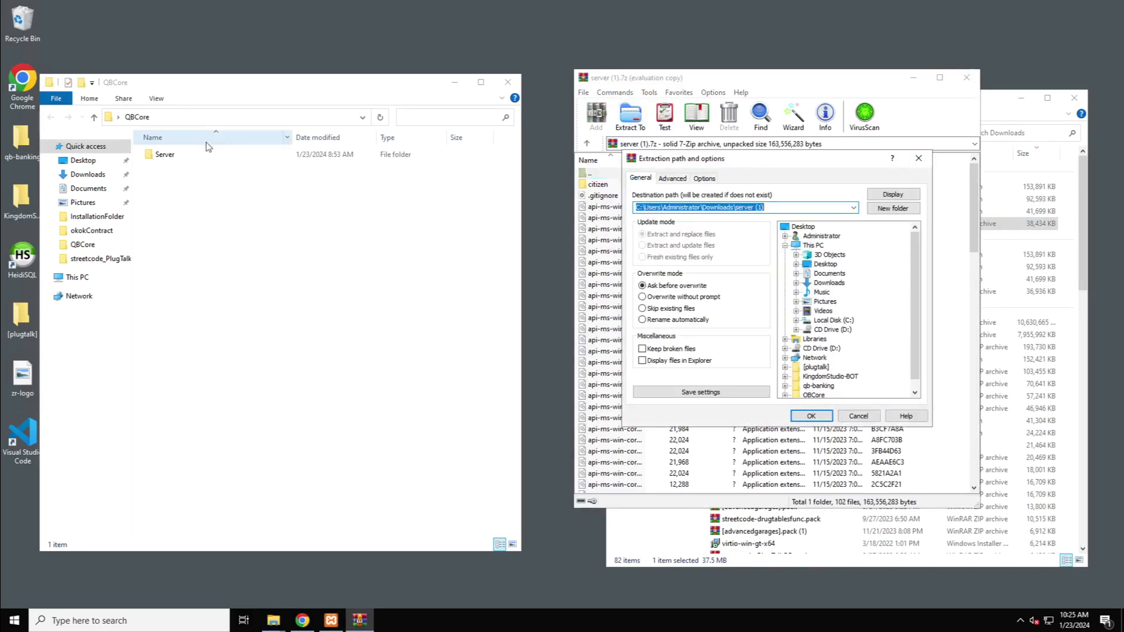
left_click(184, 160)
double_click(184, 160)
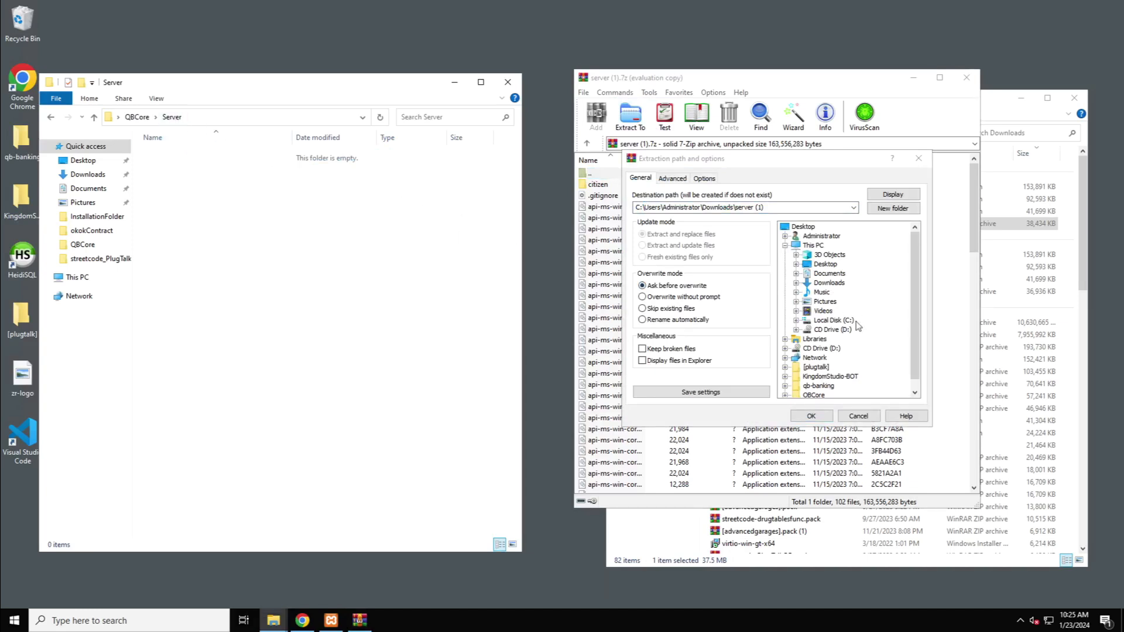
left_click_drag(921, 299, 920, 308)
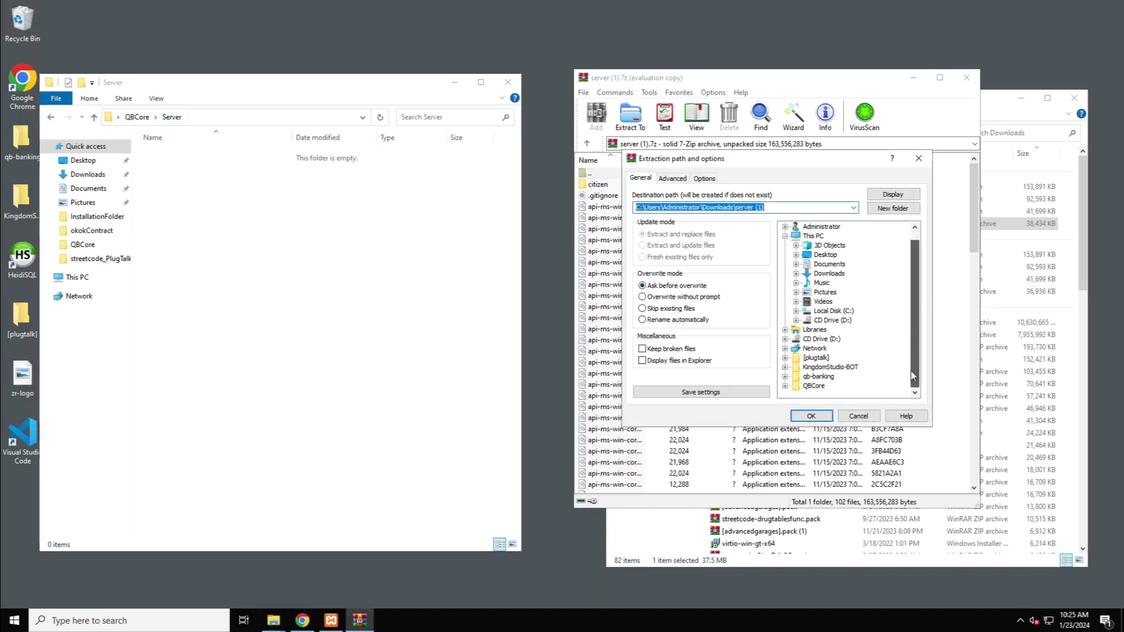
left_click(785, 385)
left_click(820, 387)
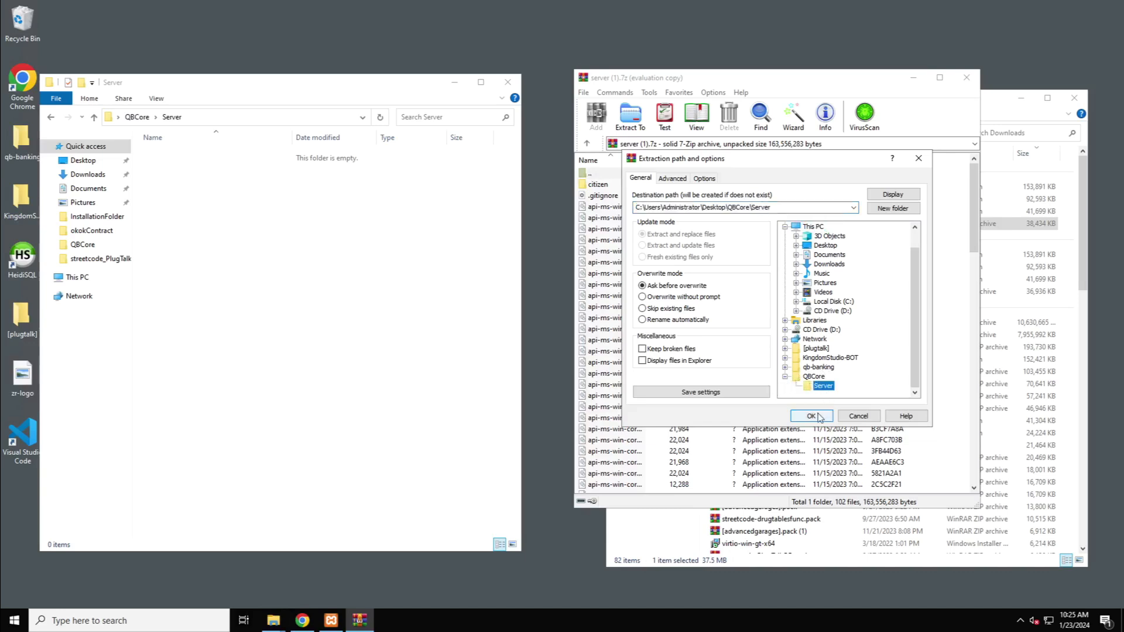
left_click(812, 416)
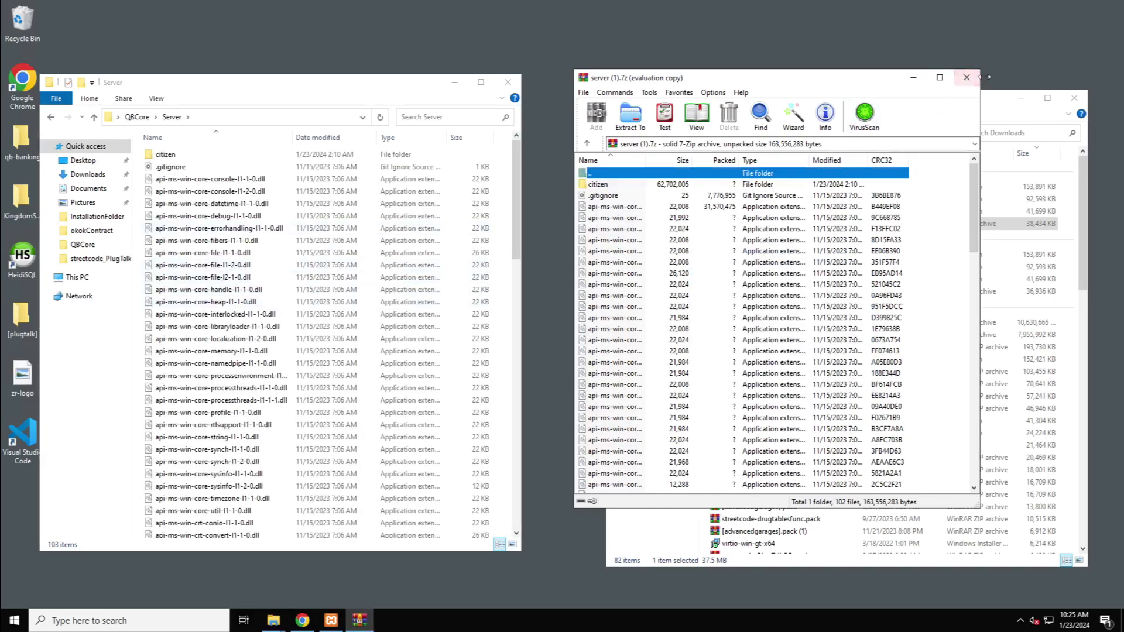
left_click(966, 77)
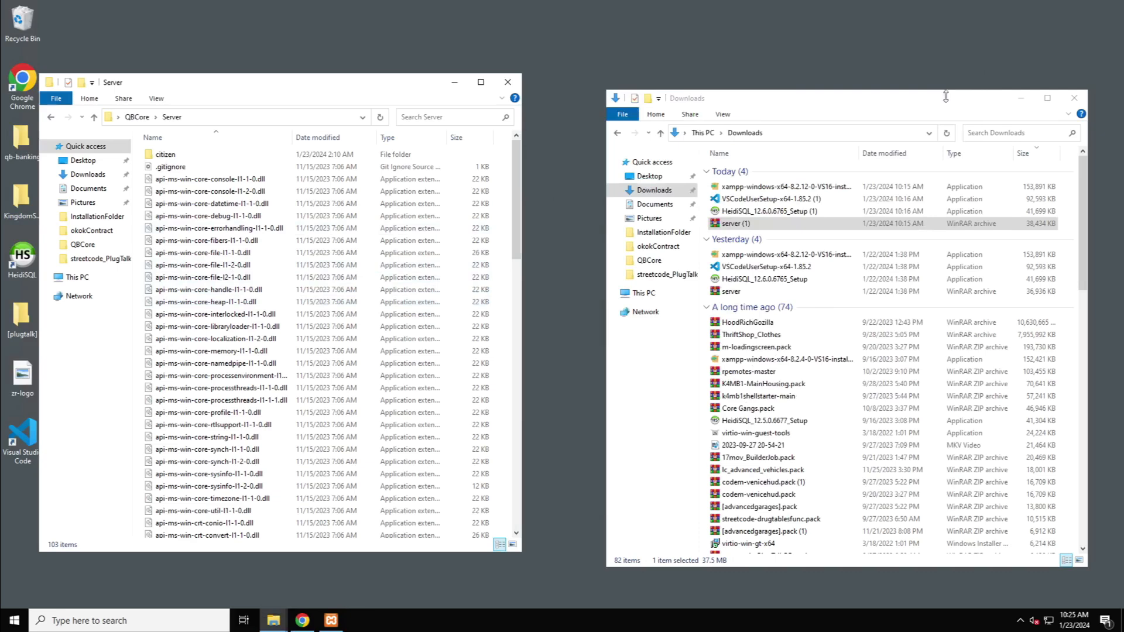
Close the Downloads window, move the Server folder window toward the middle of the desktop, and run FXServer from it
left_click(1075, 99)
left_click_drag(309, 81, 525, 66)
scroll(473, 328, "down", 7)
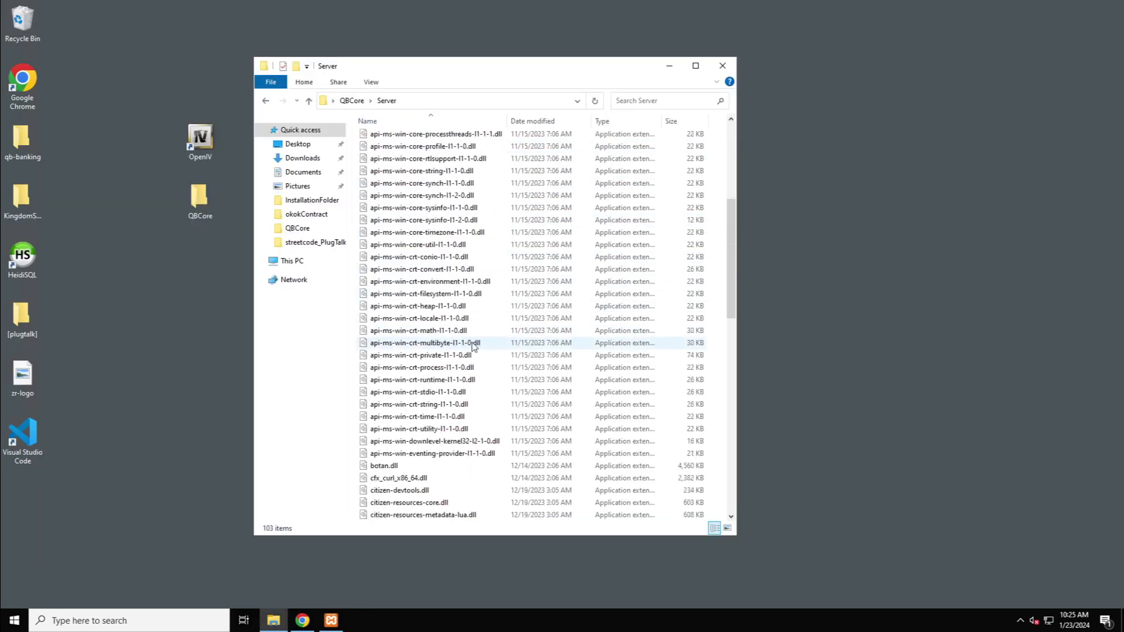
scroll(474, 346, "down", 11)
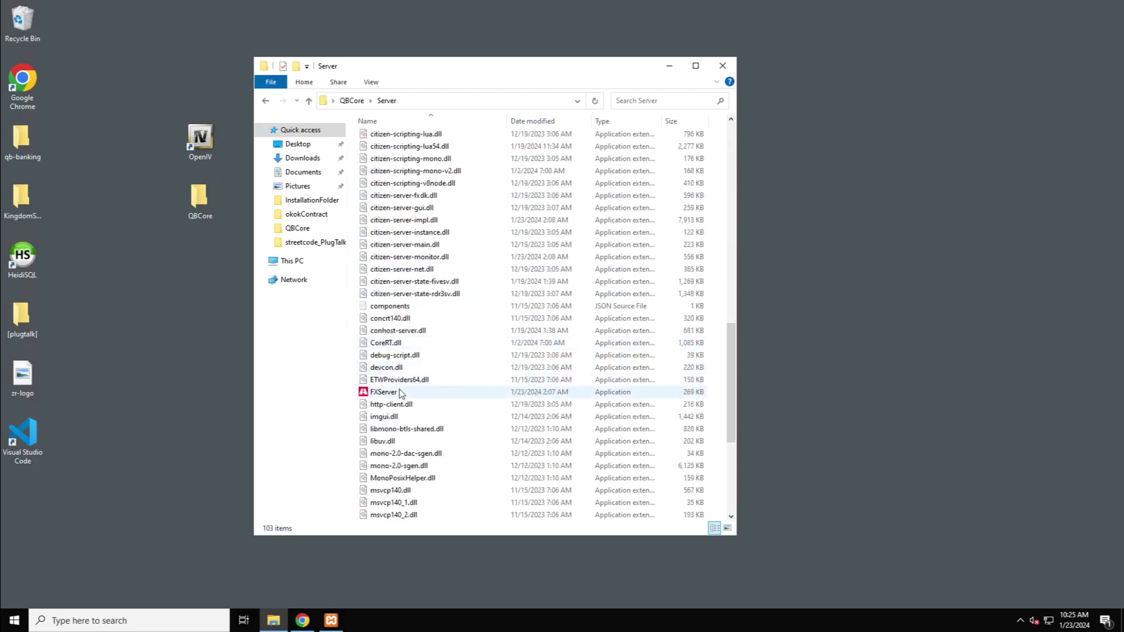
double_click(384, 392)
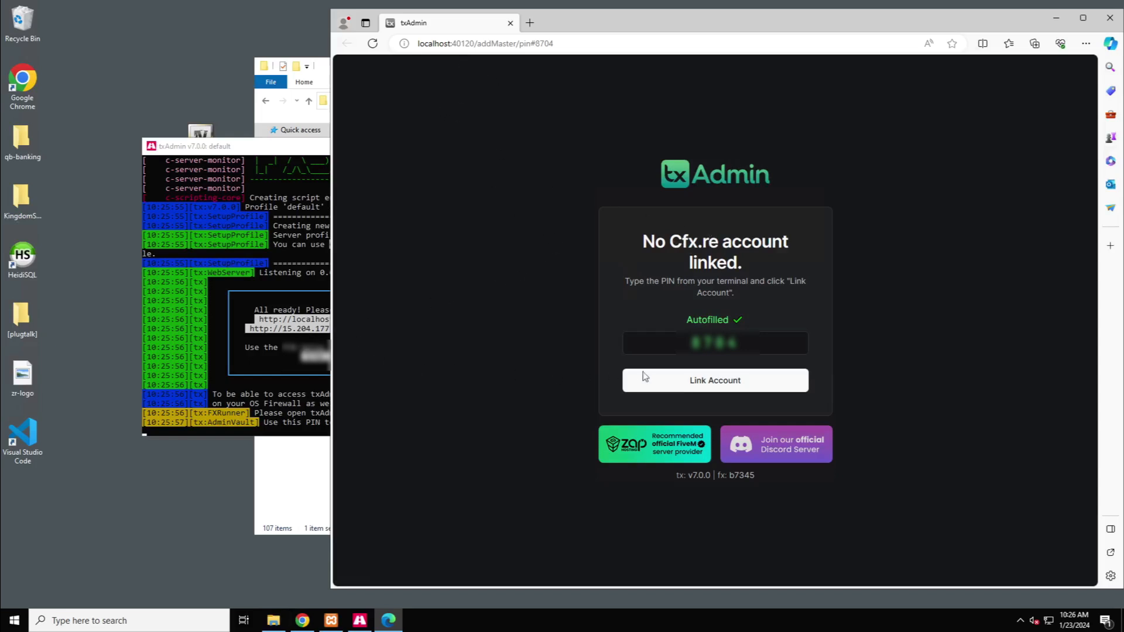
Link and authorize the Cfx.re account for txAdmin, and register it with a confirmed backup password and the licence terms accepted
left_click(706, 381)
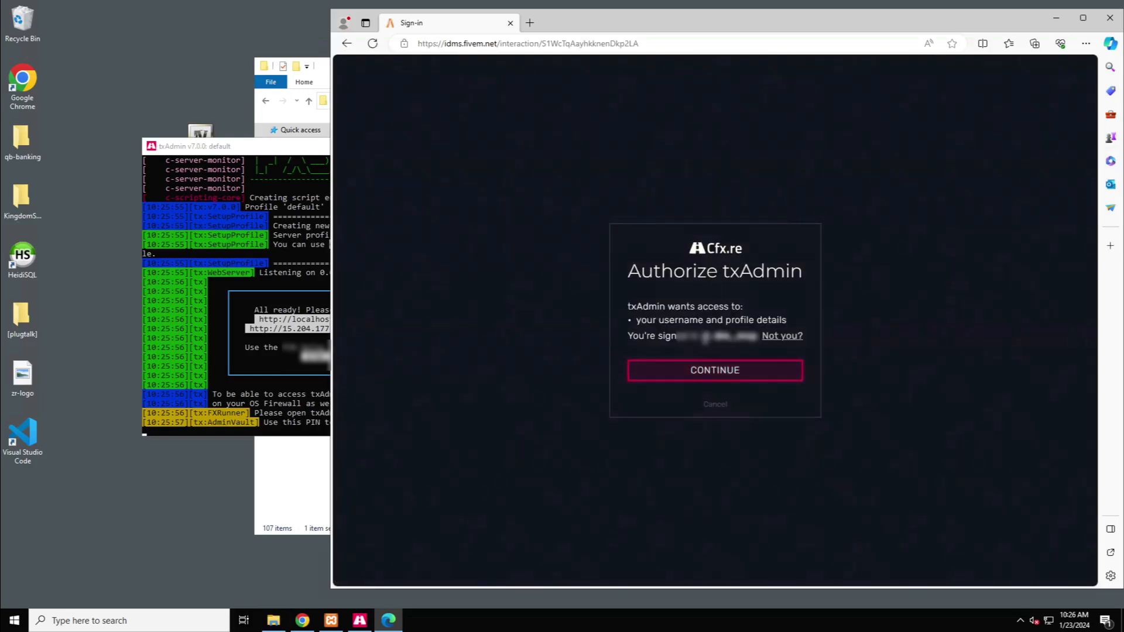
left_click(721, 369)
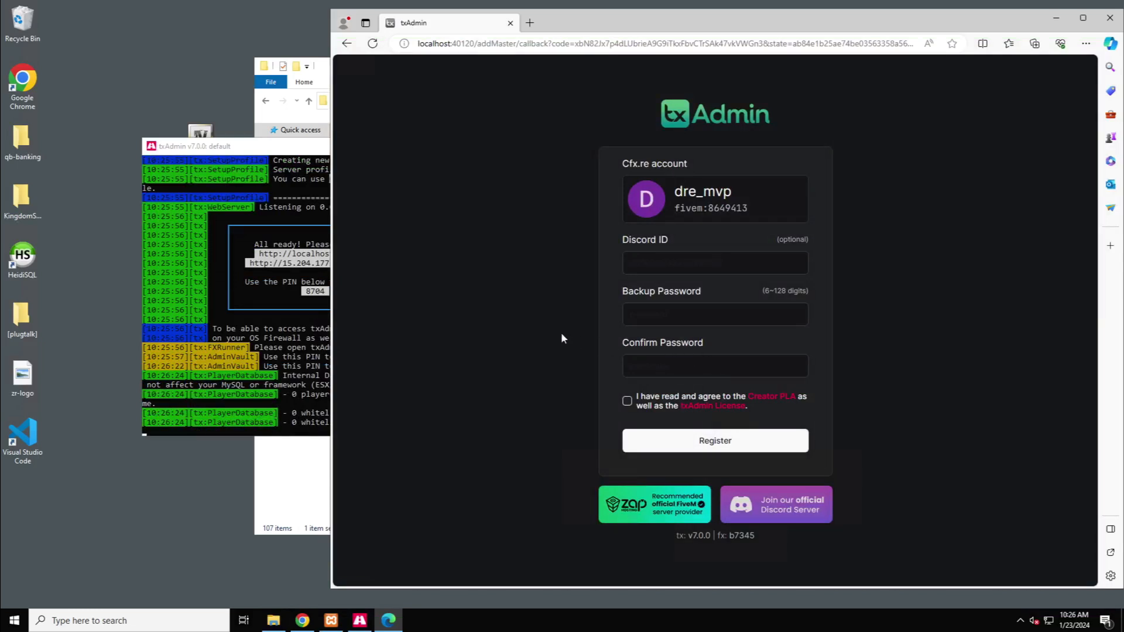
left_click(741, 316)
type("a")
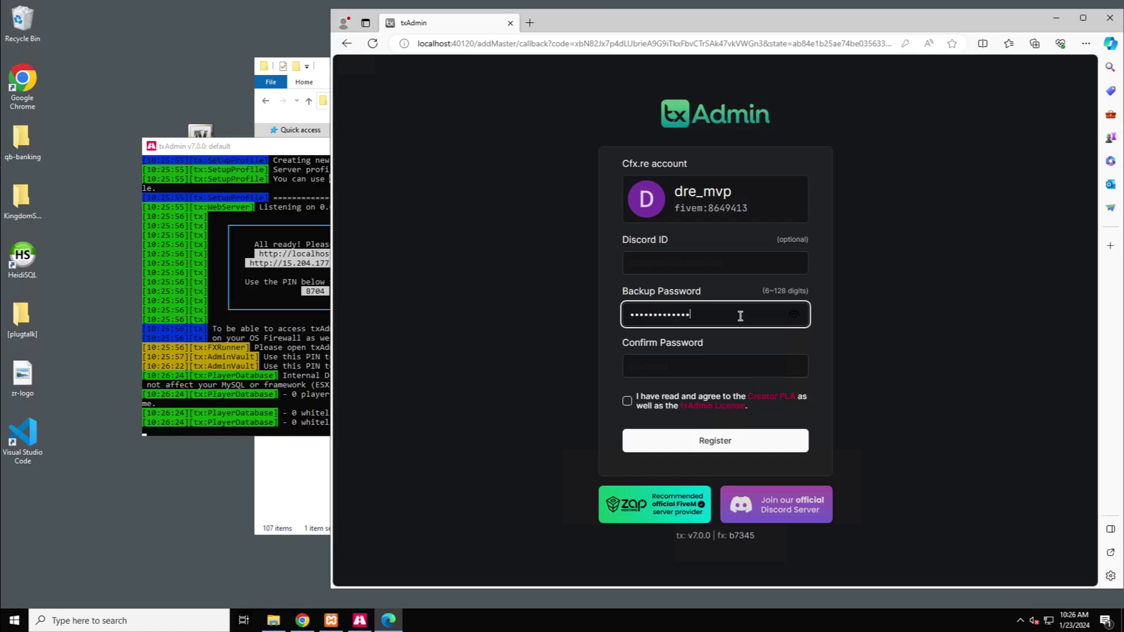
key("Tab")
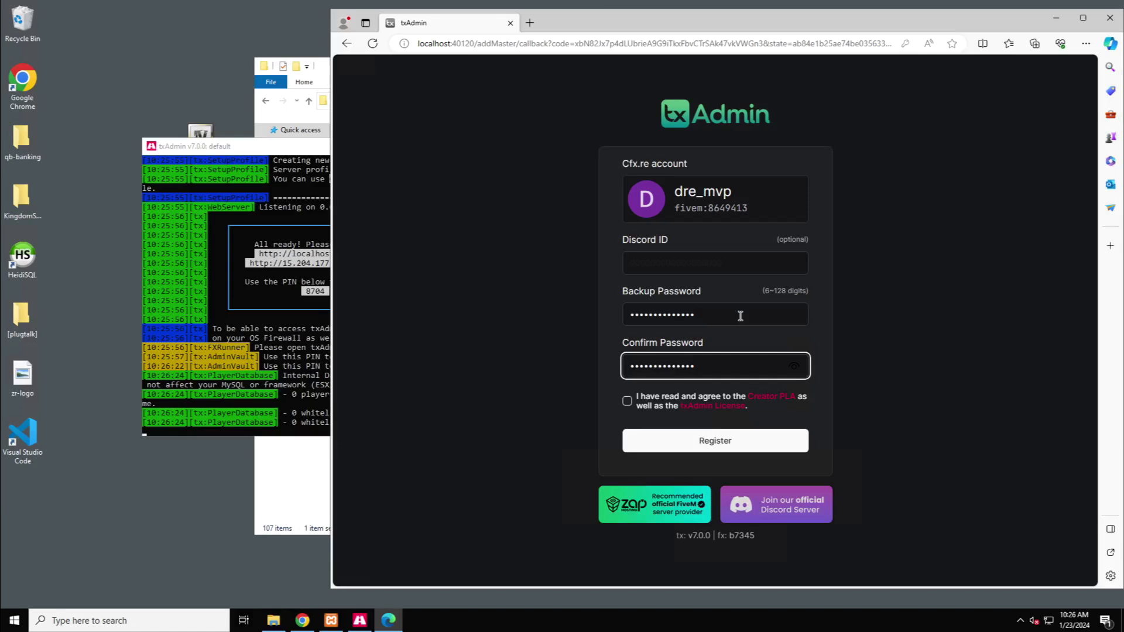
left_click(627, 402)
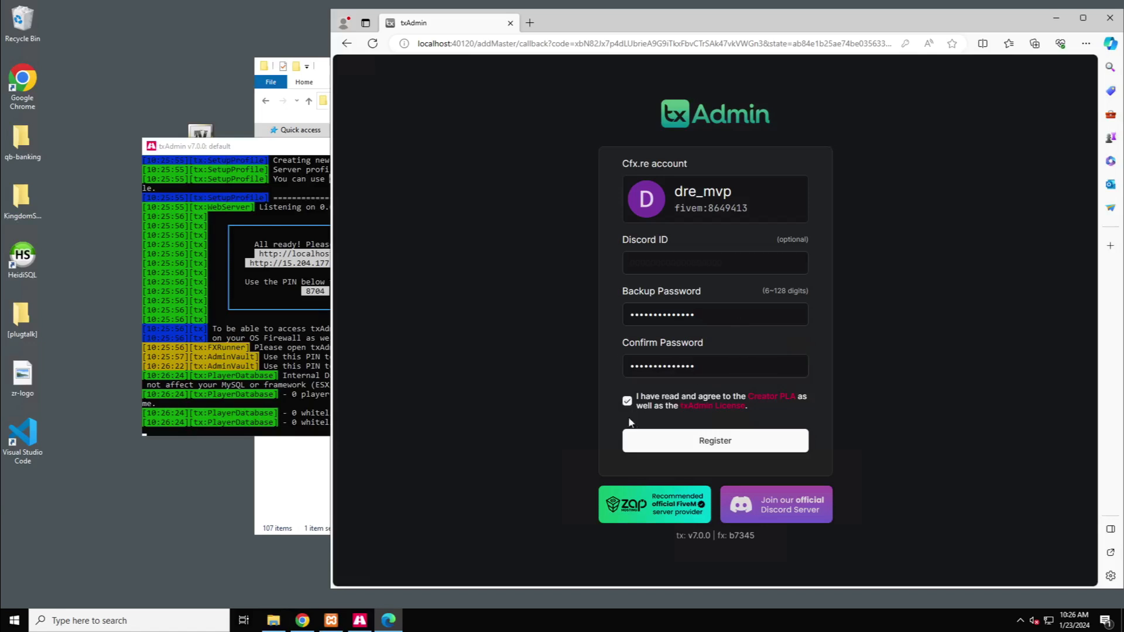
left_click(661, 440)
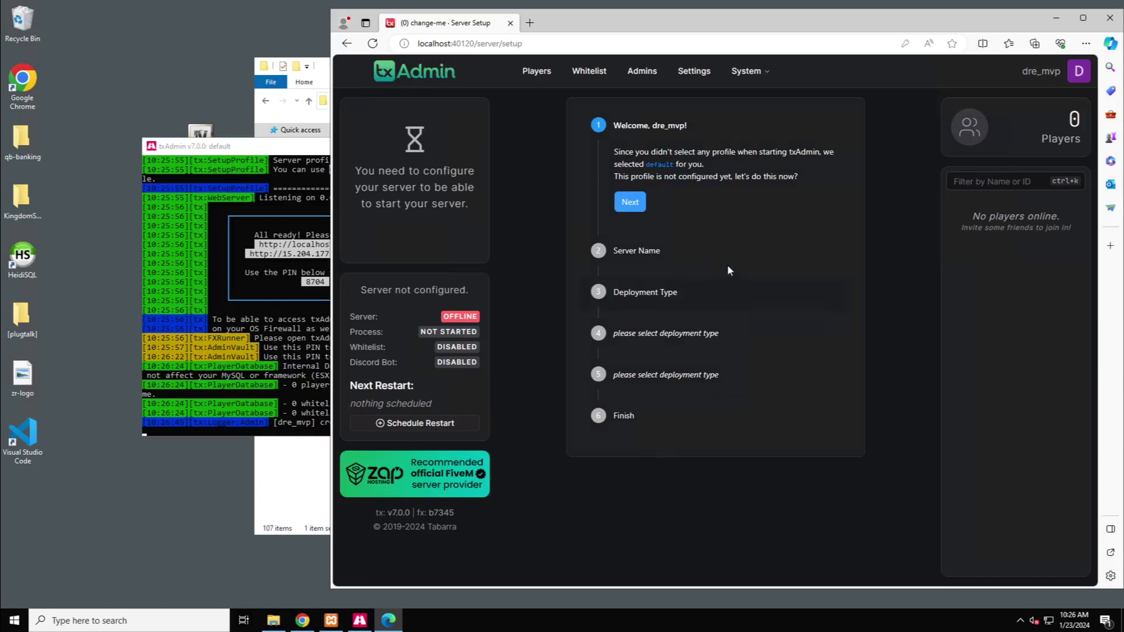
Begin the txAdmin server setup and set the server name to Kingdom World
left_click(632, 202)
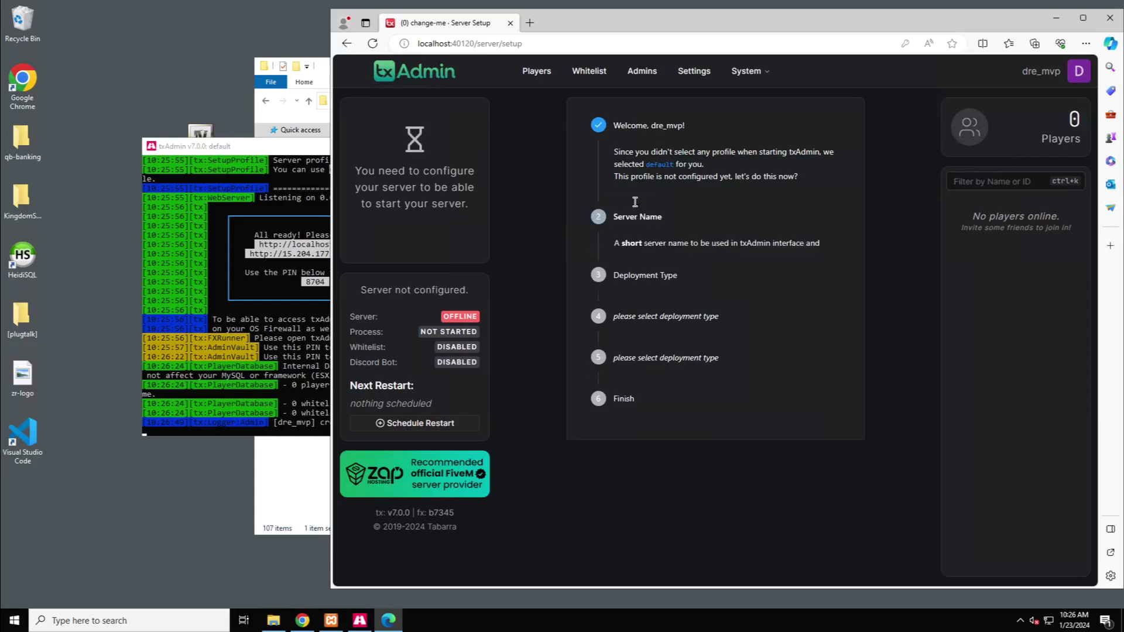
left_click_drag(692, 231, 618, 219)
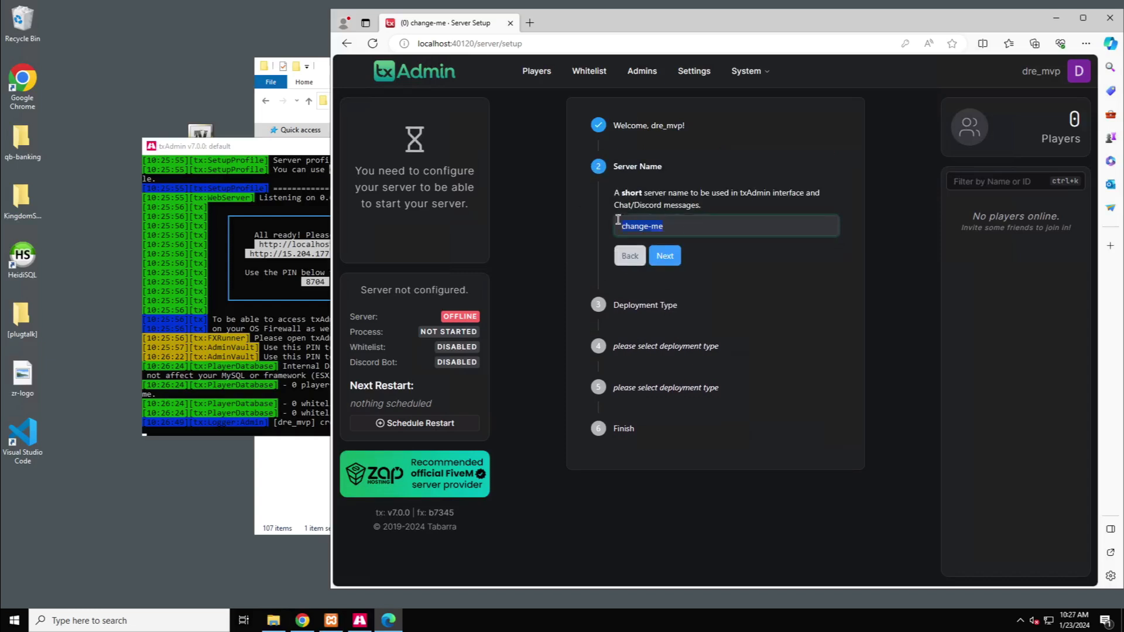
type("K")
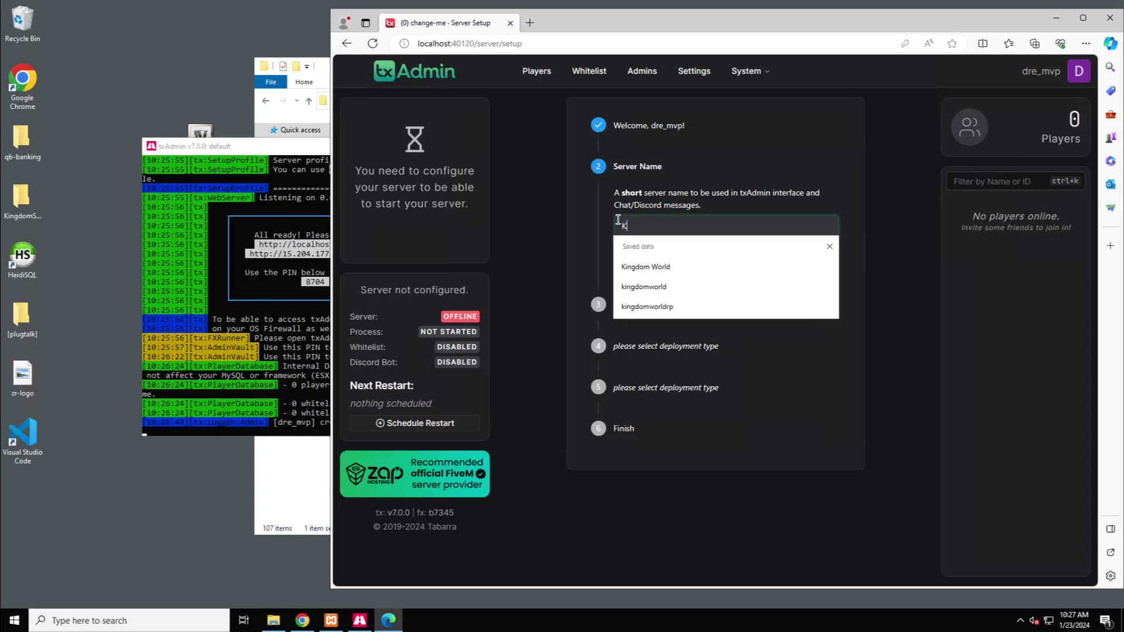
type("ingdom Wo")
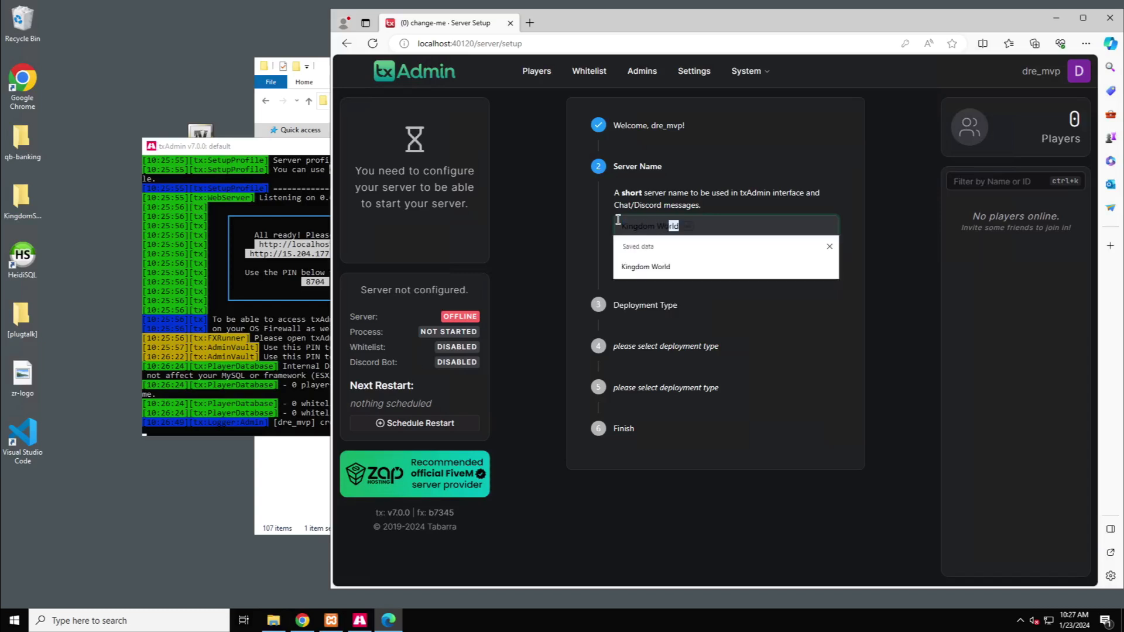
type("rld")
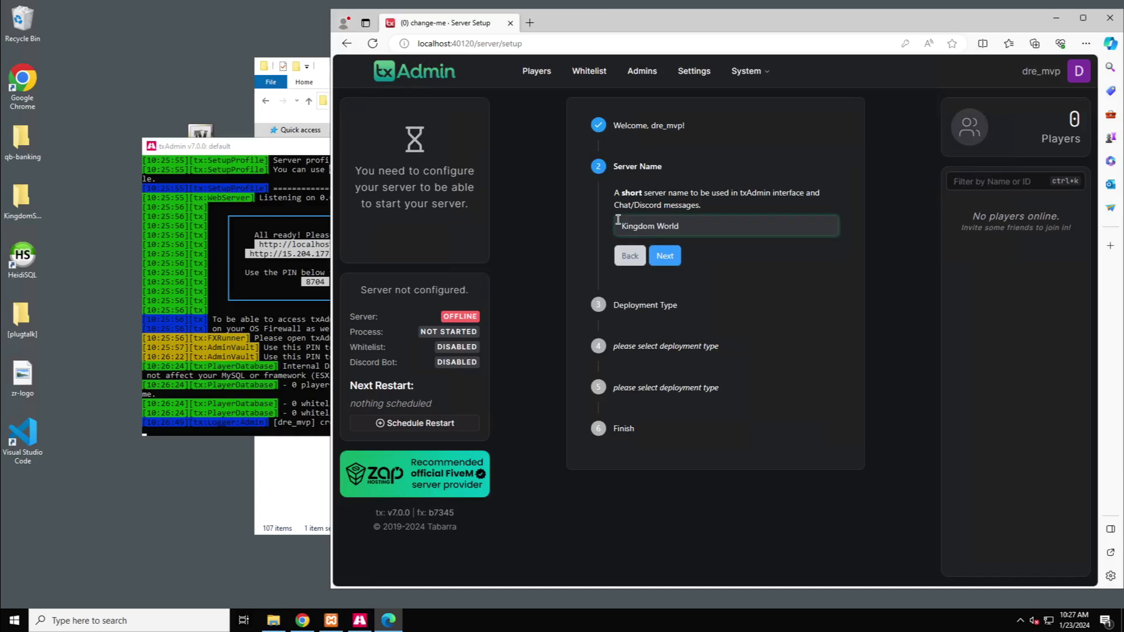
left_click(663, 257)
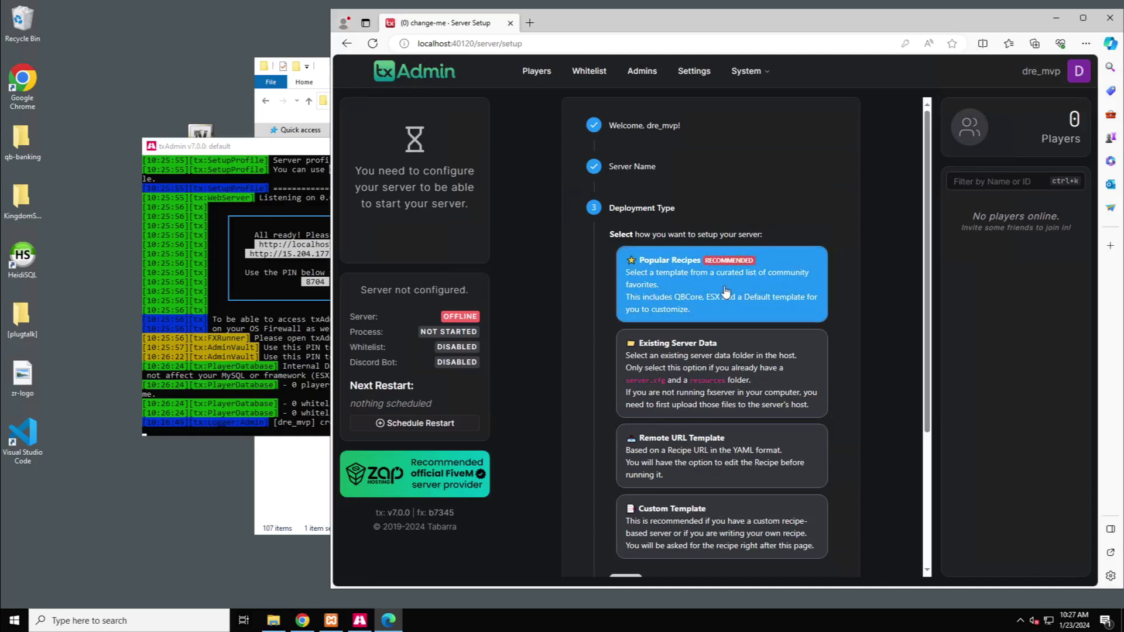
Choose the QBCore Framework template from Popular Recipes with the suggested data location, and accept the recipe unchanged in the Recipe Deployer
left_click(678, 282)
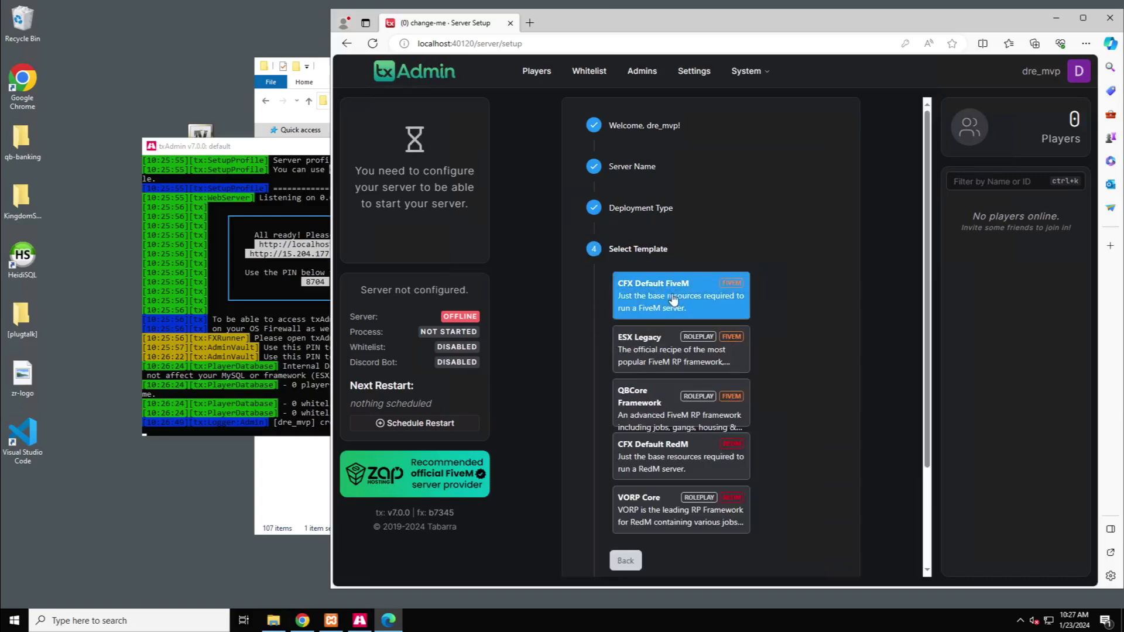
left_click(664, 400)
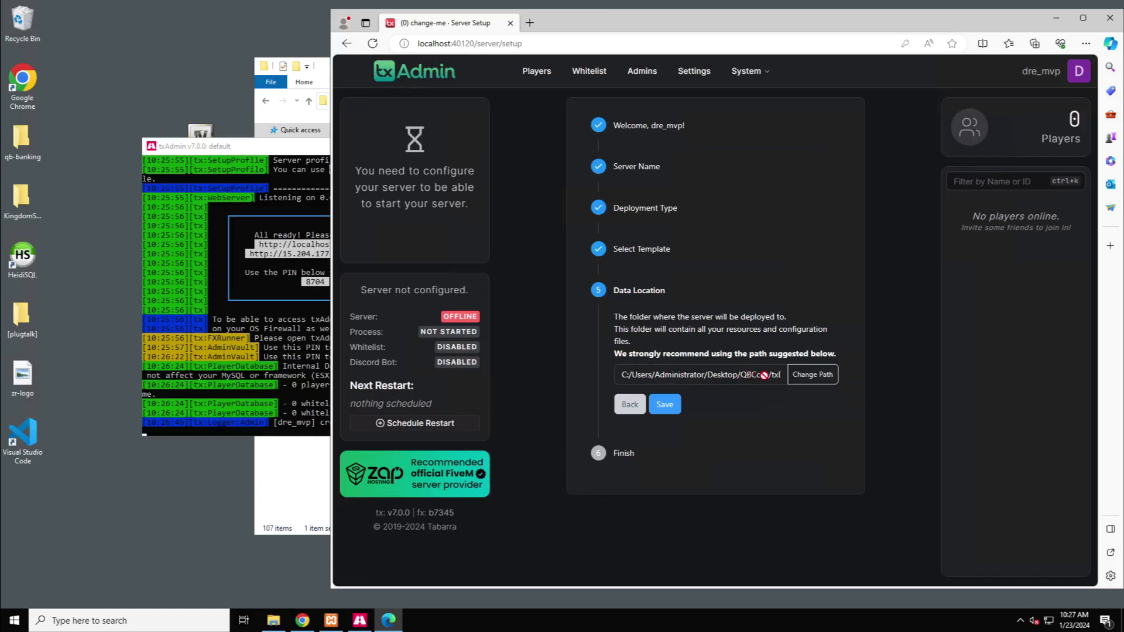
left_click(663, 407)
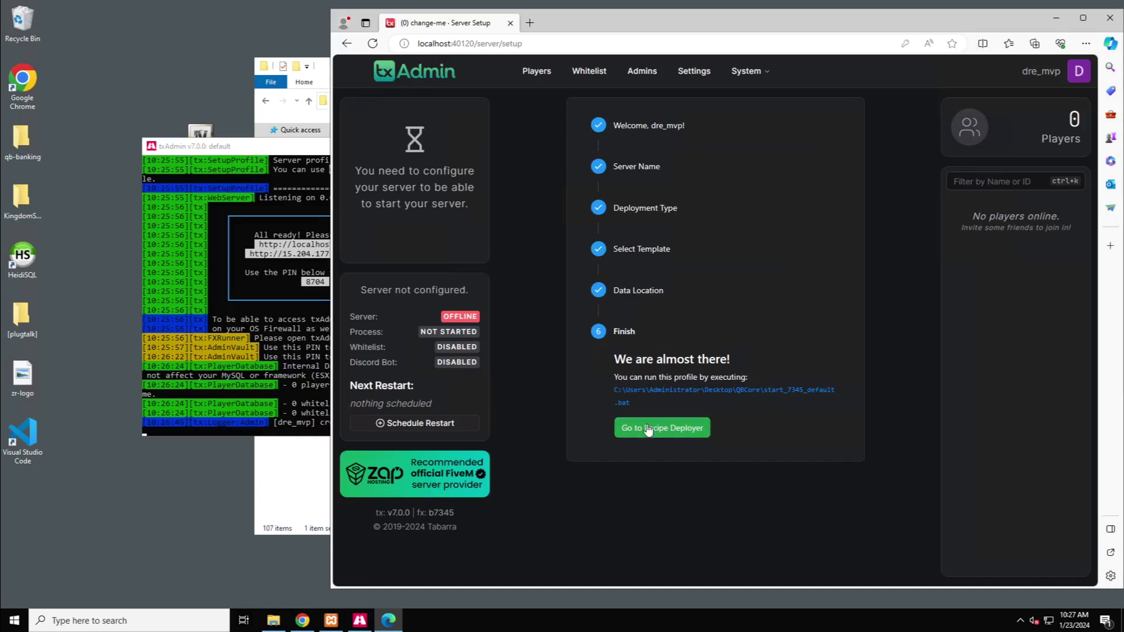
left_click(648, 429)
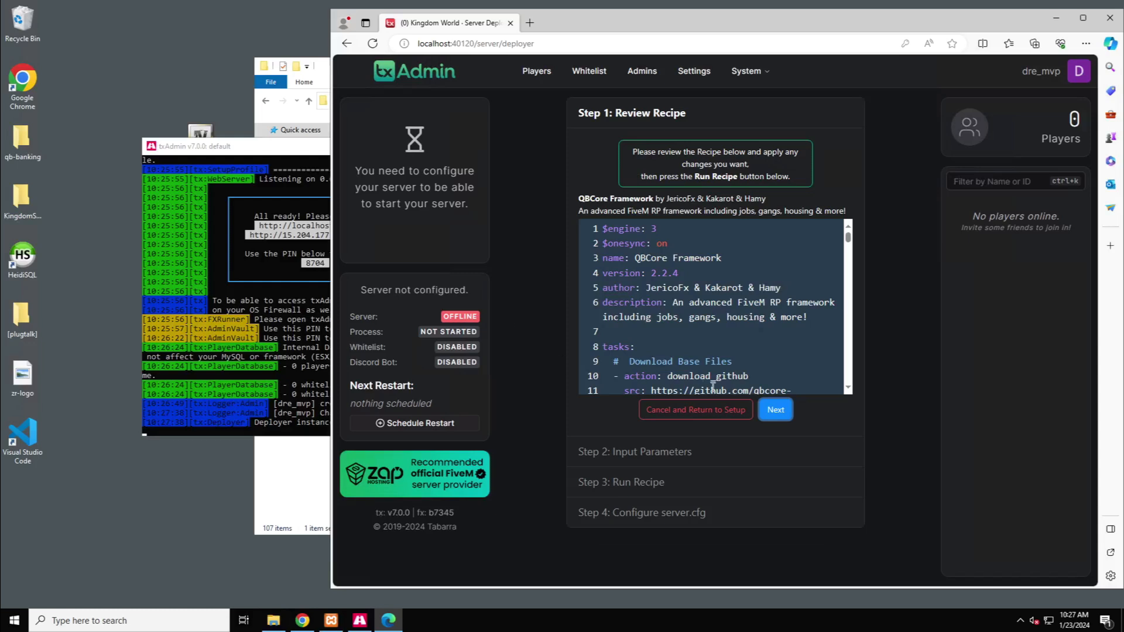
left_click(772, 412)
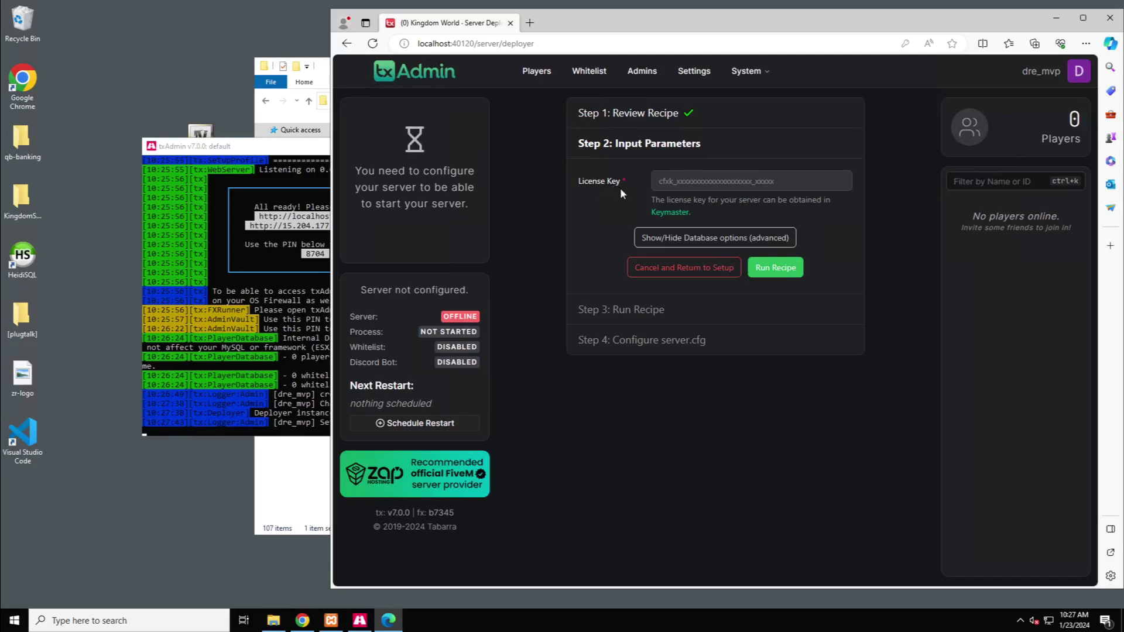
Open Keymaster from the license key parameter and start registering a new server with the display name Kingdom World
left_click(672, 215)
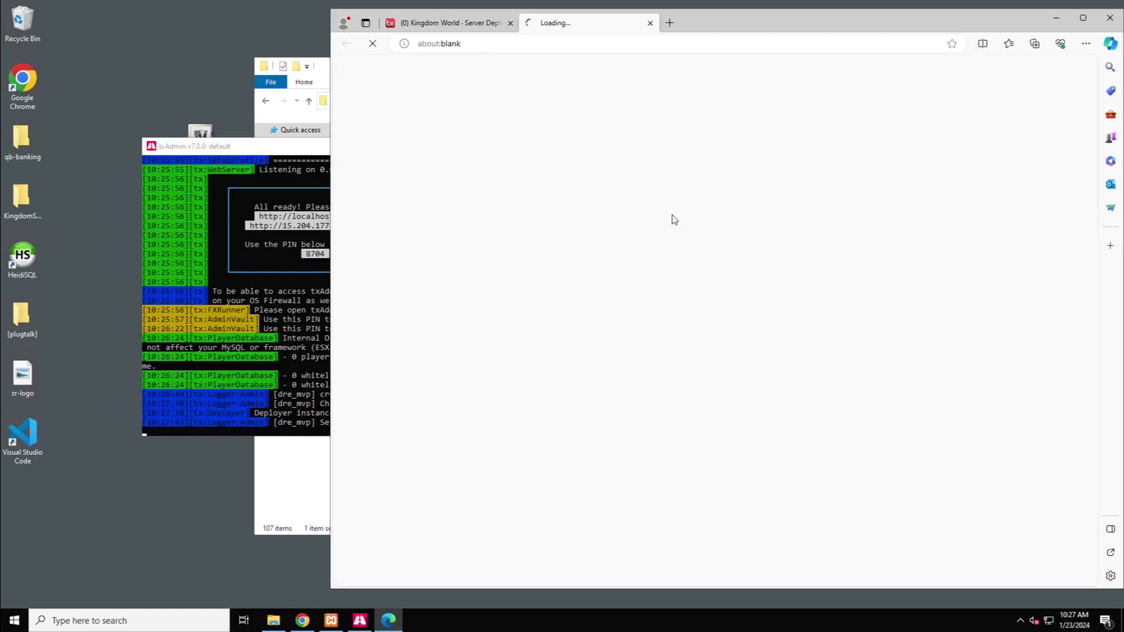
left_click(404, 104)
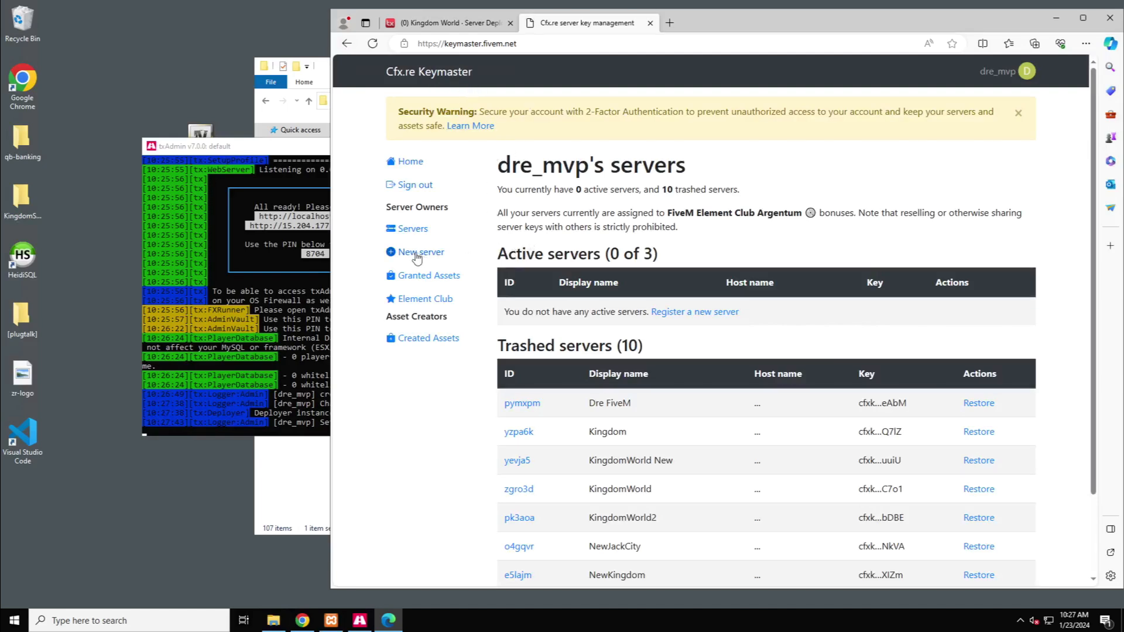
left_click(673, 313)
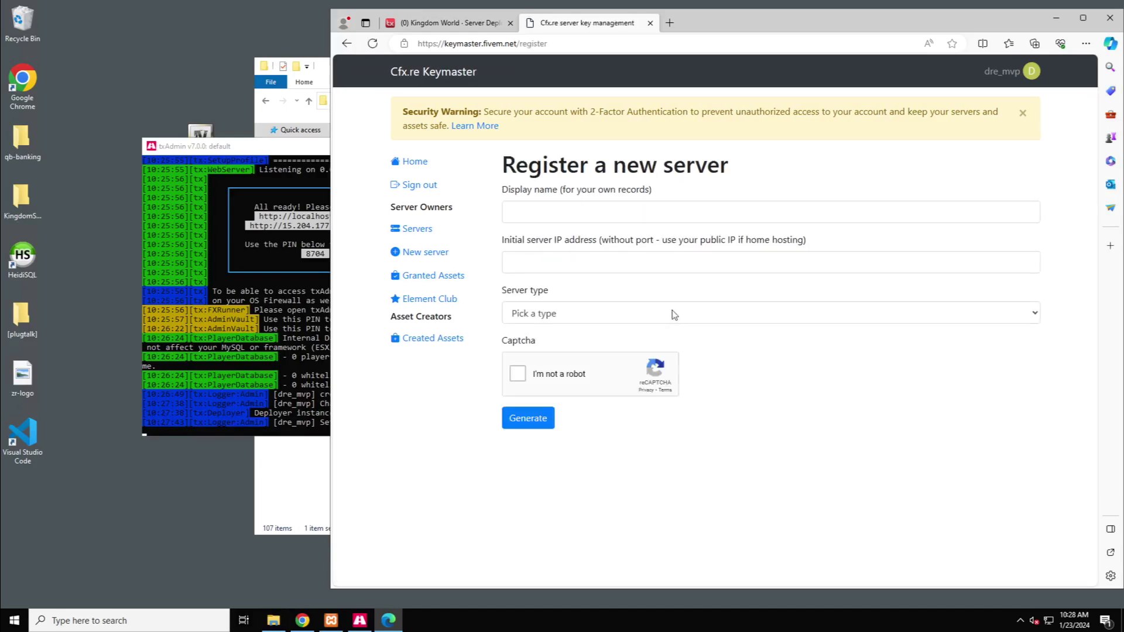
left_click(664, 213)
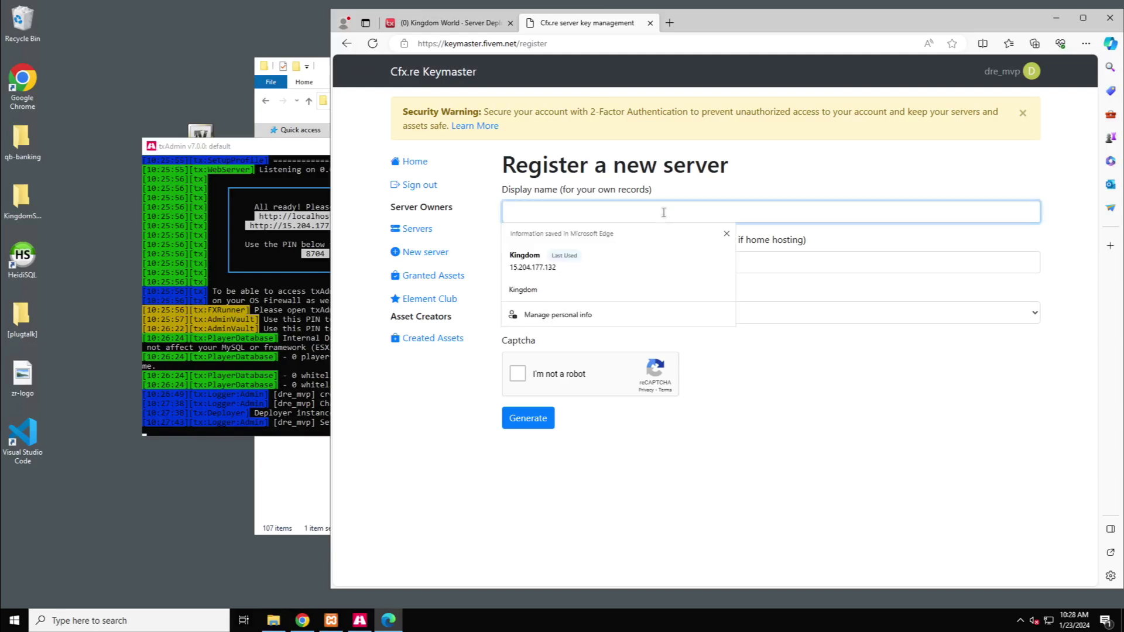
type("Kingdom")
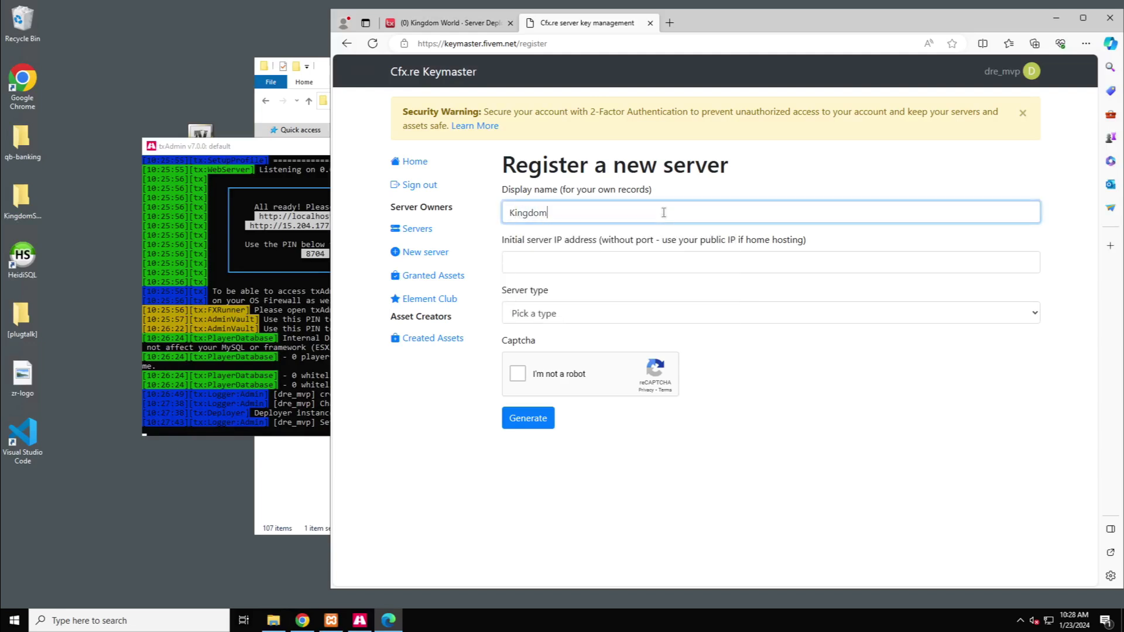
type(" World")
Move the txAdmin console so its address is readable and set the initial server IP address to 15.204.177.132
left_click(618, 264)
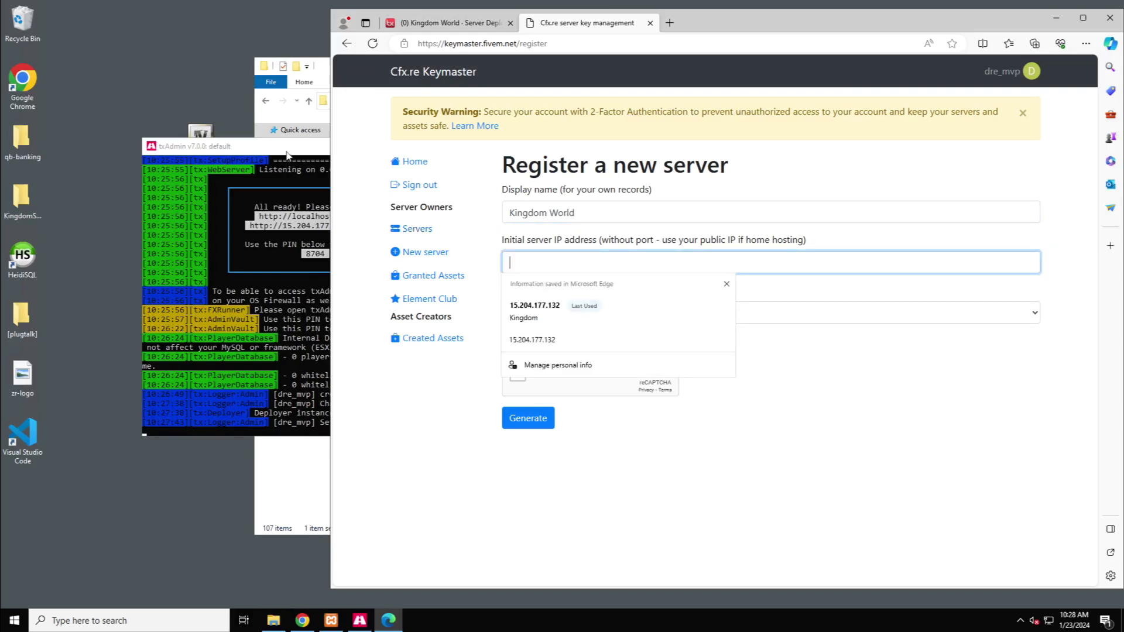
left_click_drag(291, 148, 149, 112)
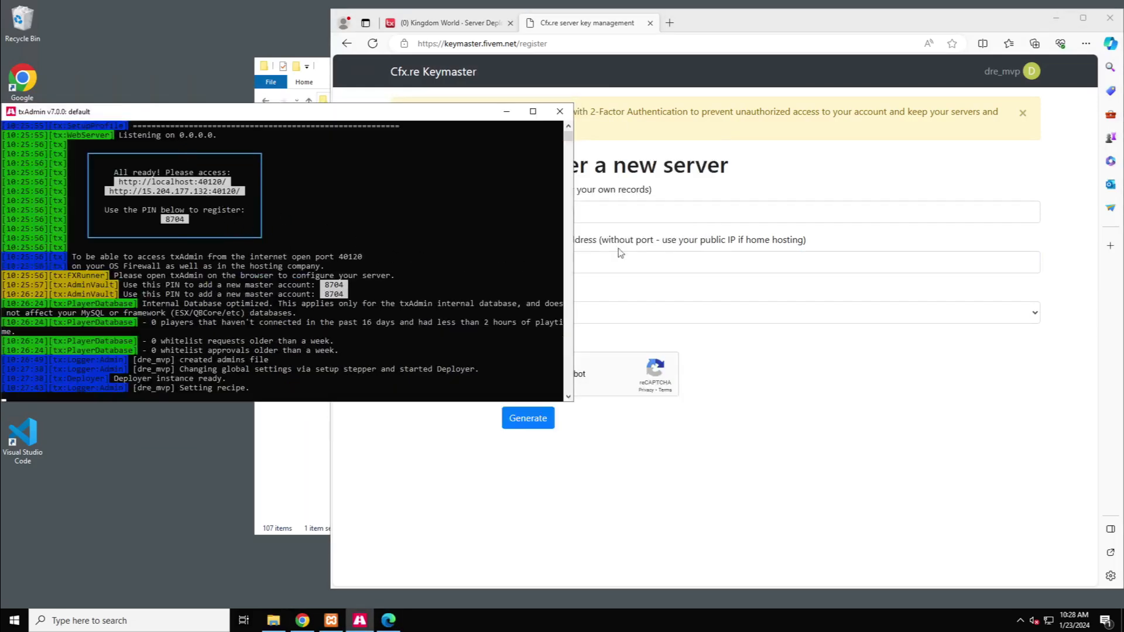
left_click(642, 254)
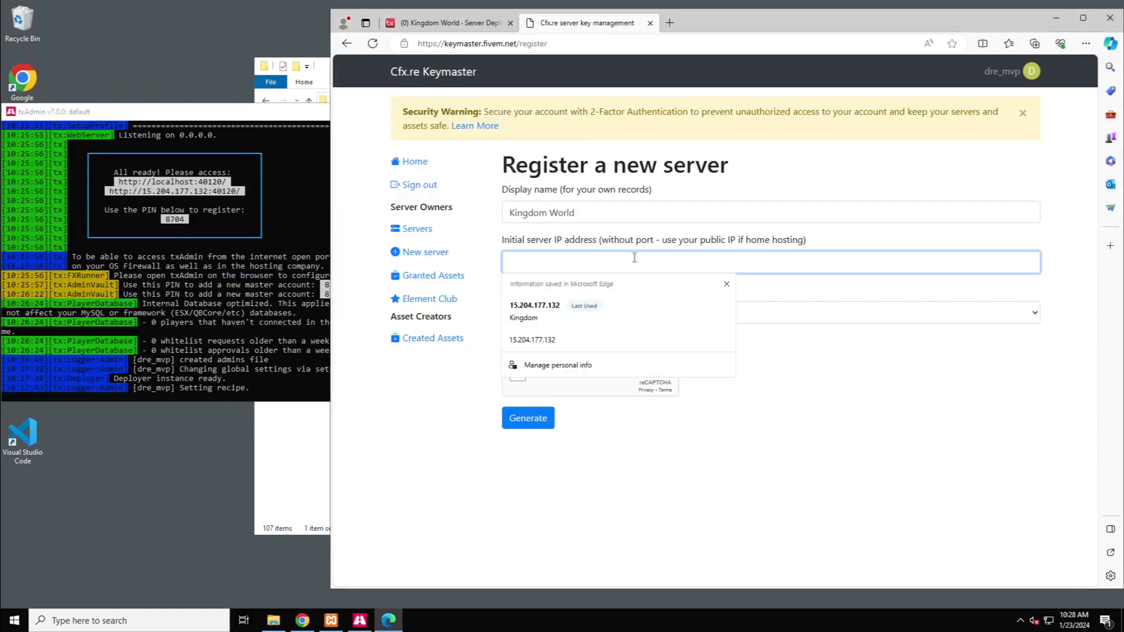
type("15.204.")
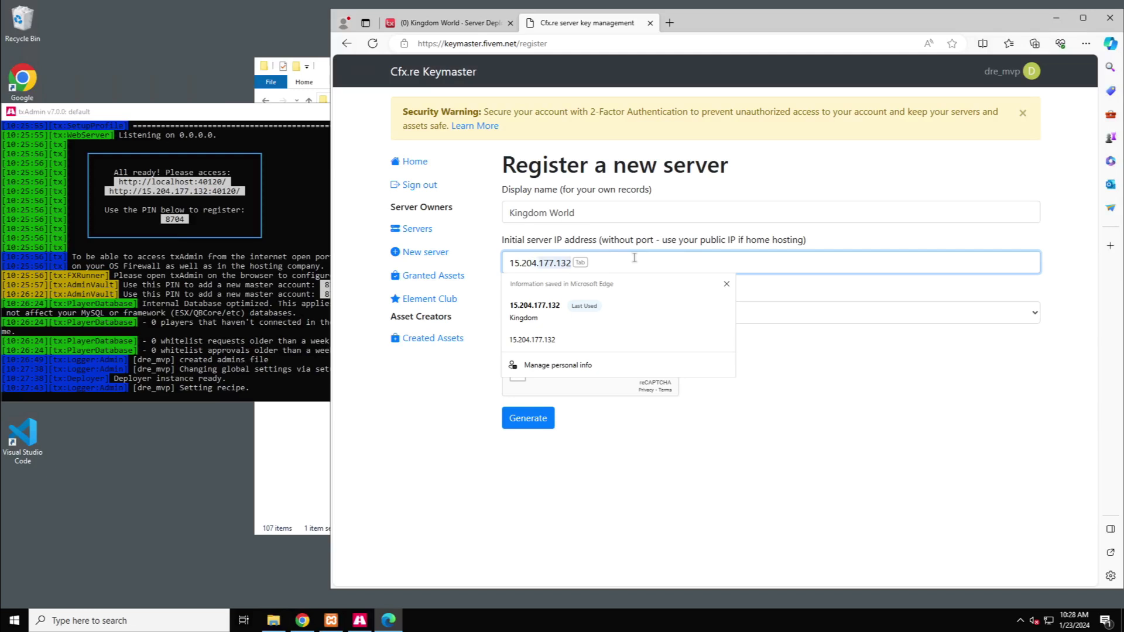
type("177")
key("Tab")
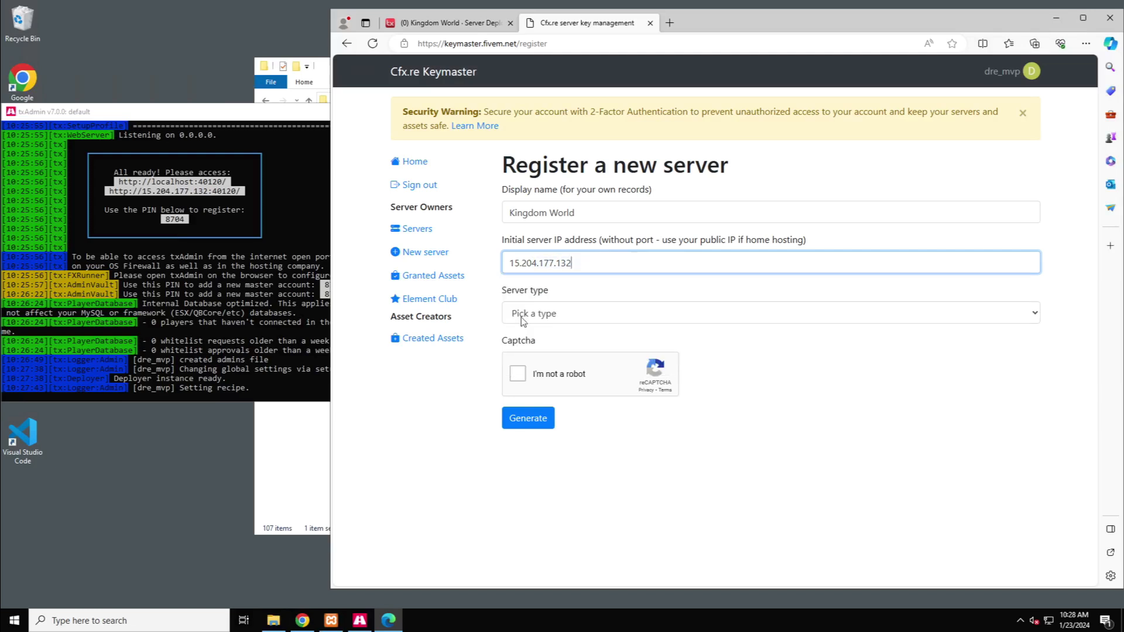
left_click(566, 288)
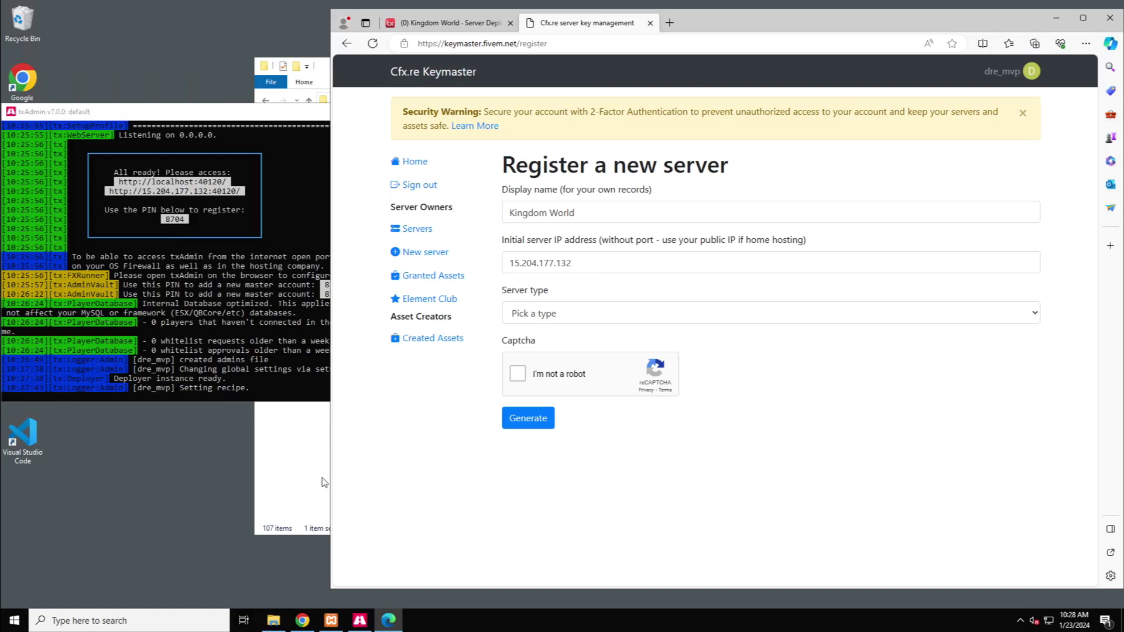
Search for "what's my ip" in a new browser tab to check the public IP address, and return to the Keymaster registration
left_click(669, 24)
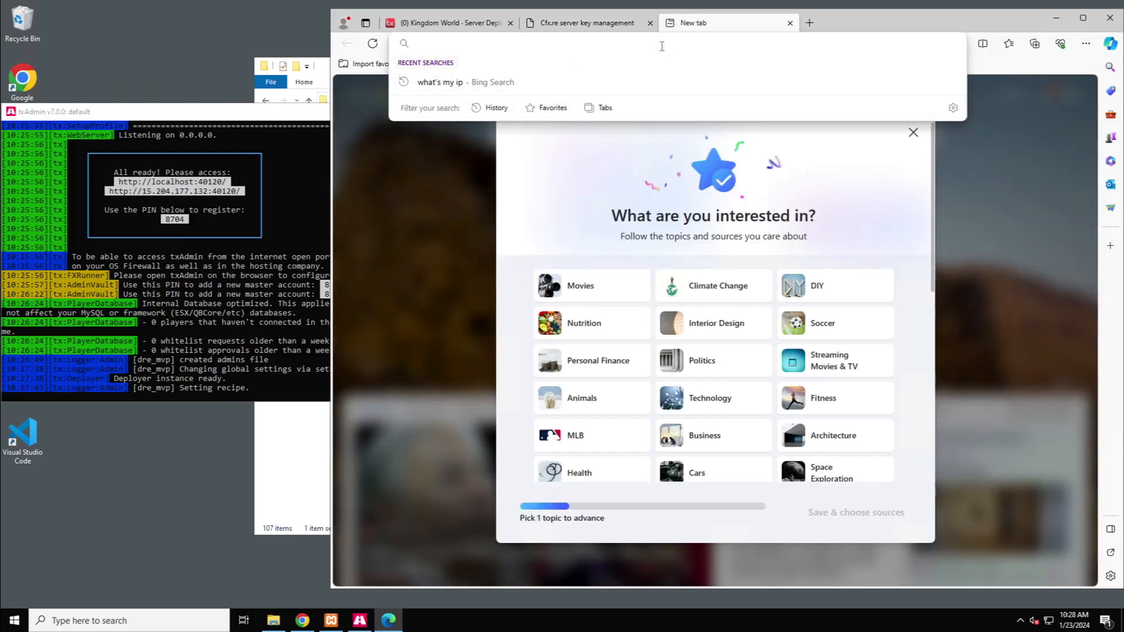
type("who")
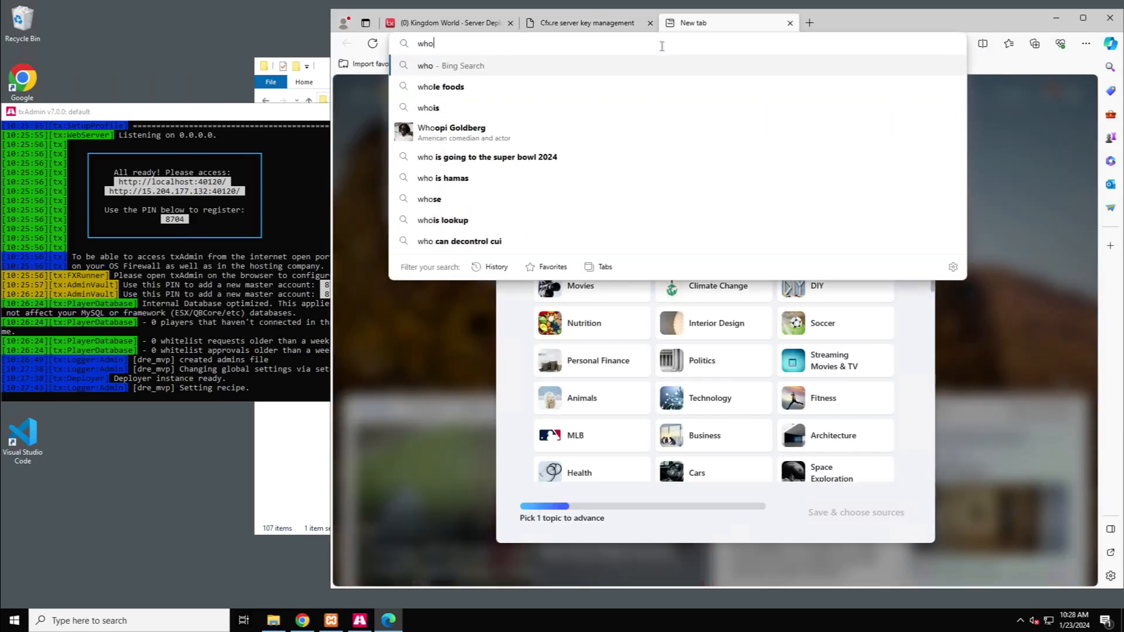
key("BackSpace")
key("Down")
key("Return")
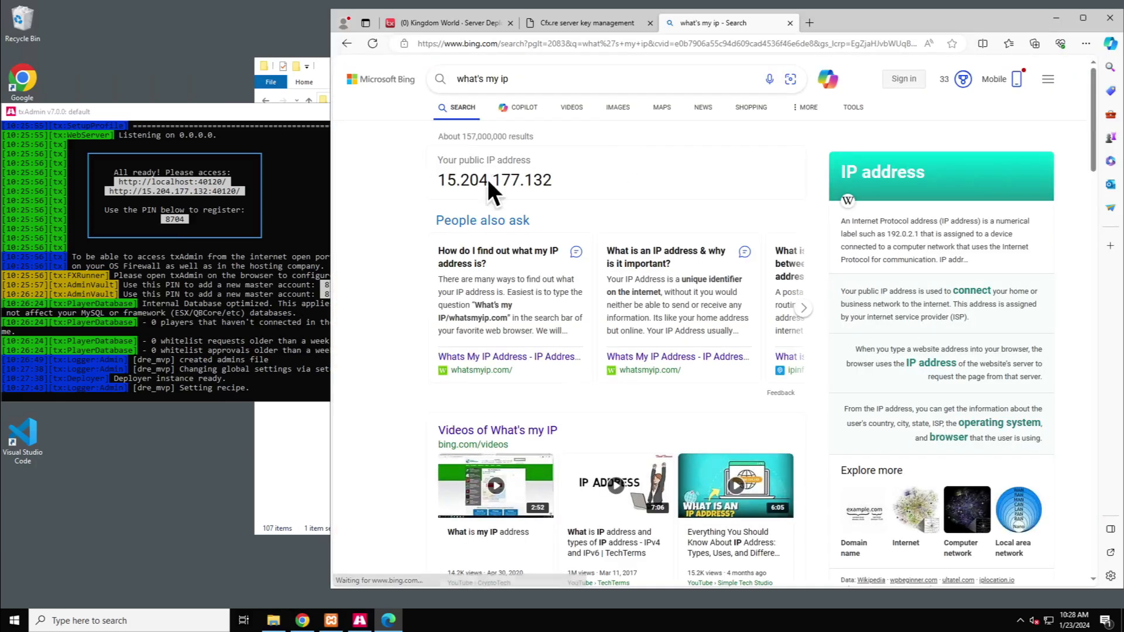
left_click(559, 26)
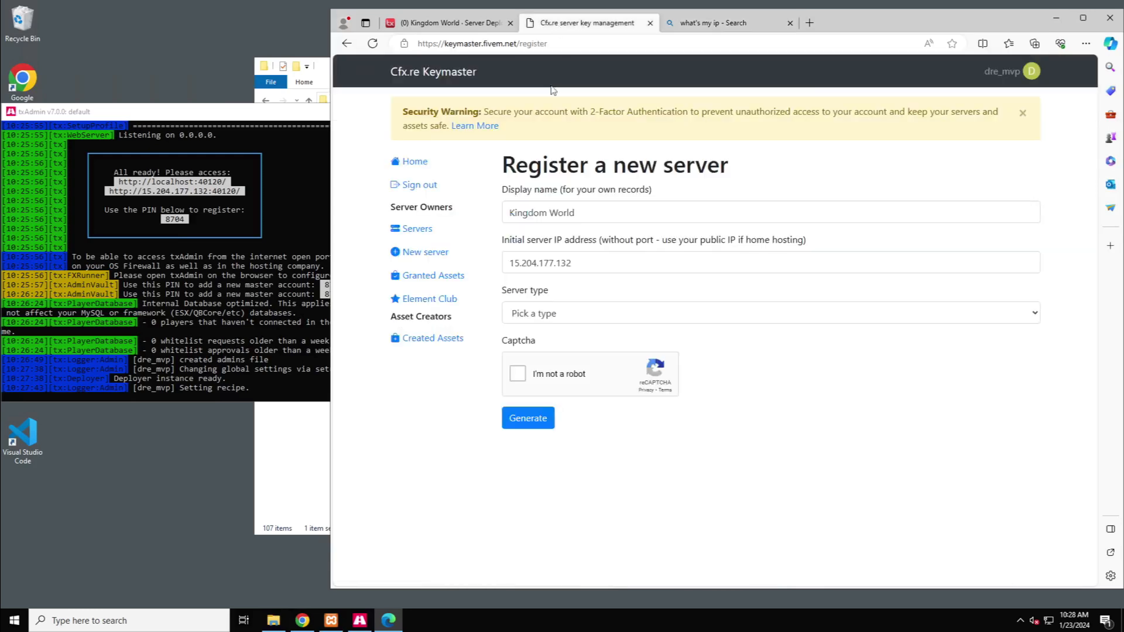
Set the server type to Server provider (rented server) and enter Zap Hosting as the server provider
left_click(544, 318)
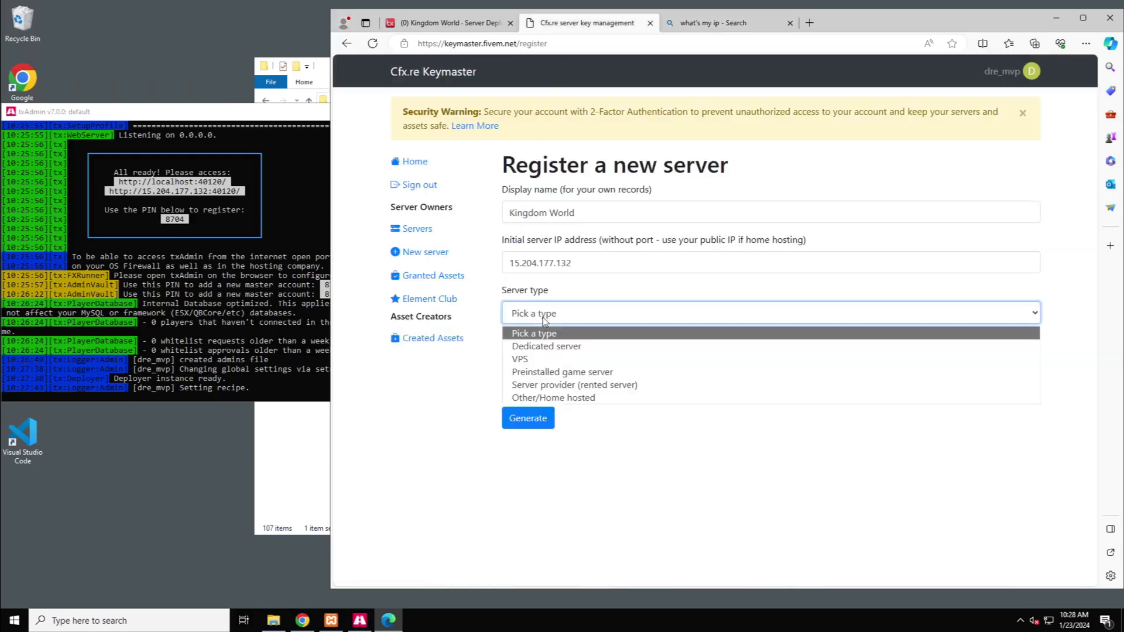
left_click(542, 386)
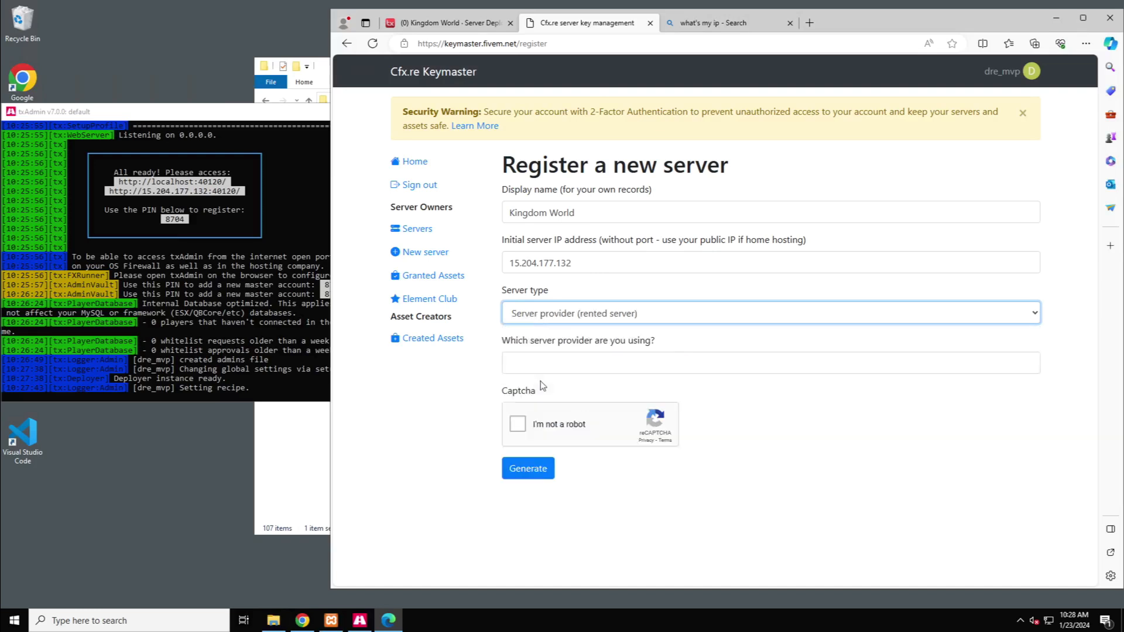
left_click(543, 363)
type("Zap Hosting")
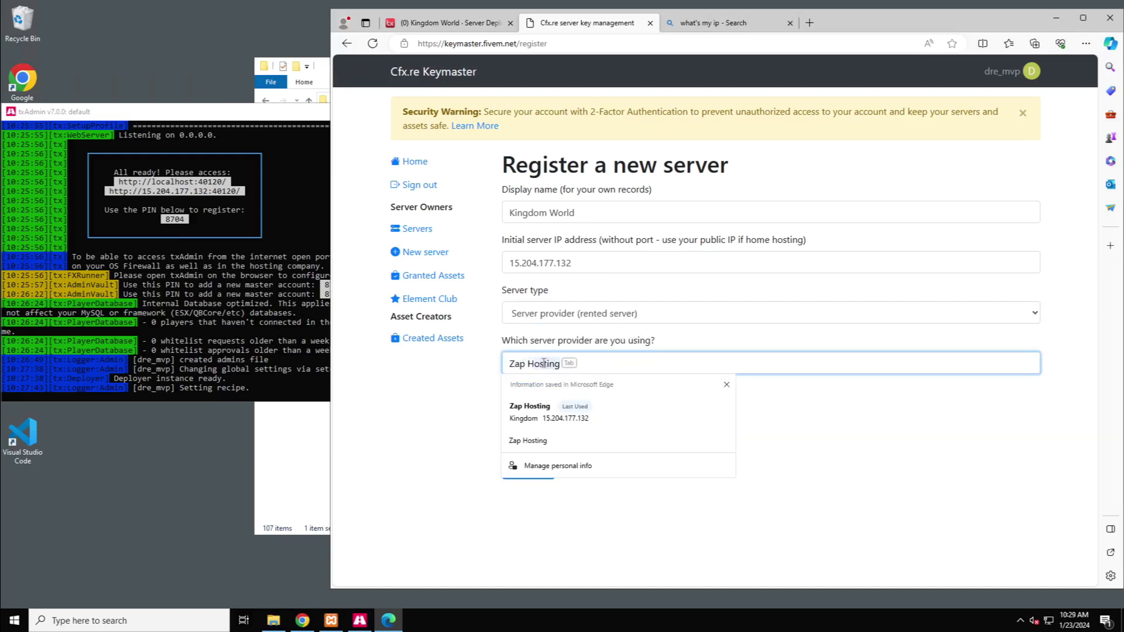
key("Tab")
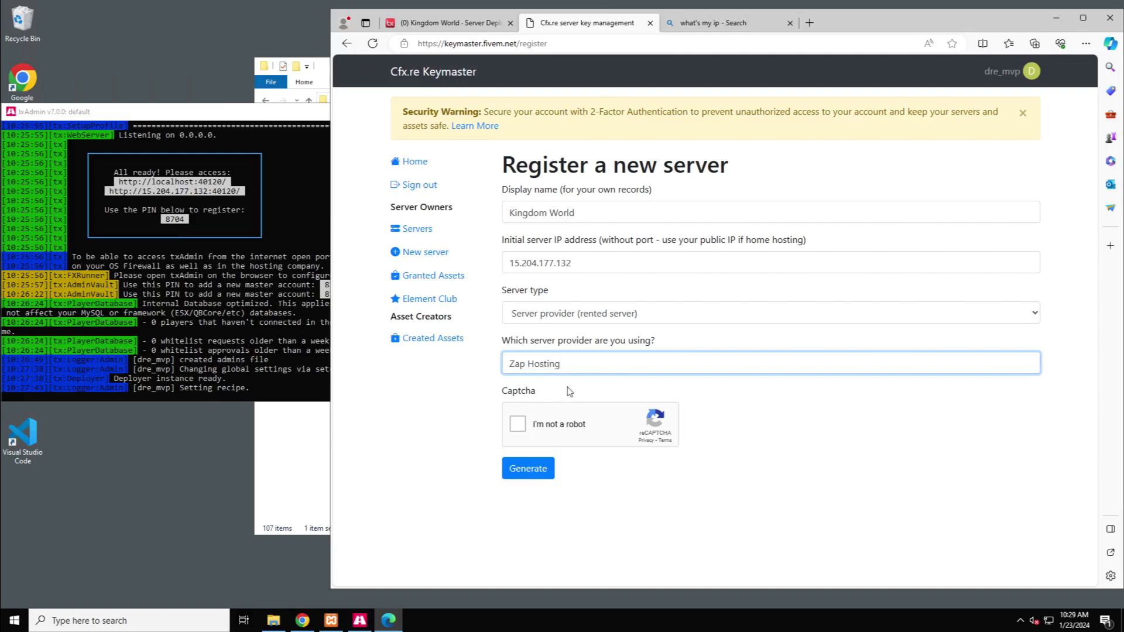
Complete the captcha, generate the server's license key and copy it
left_click(519, 425)
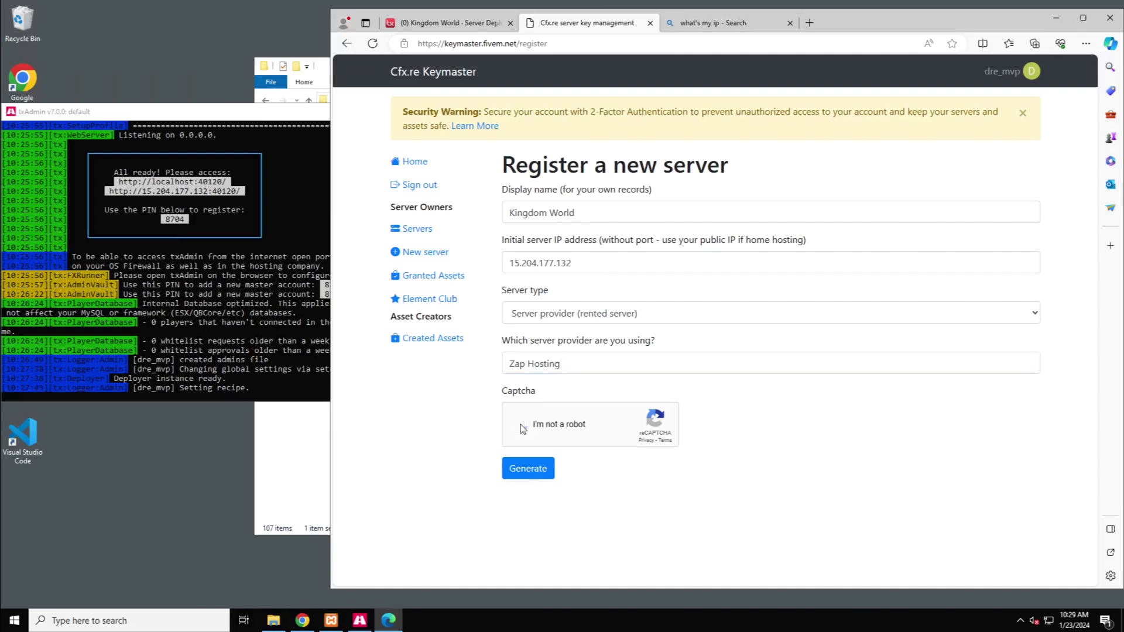
left_click(544, 473)
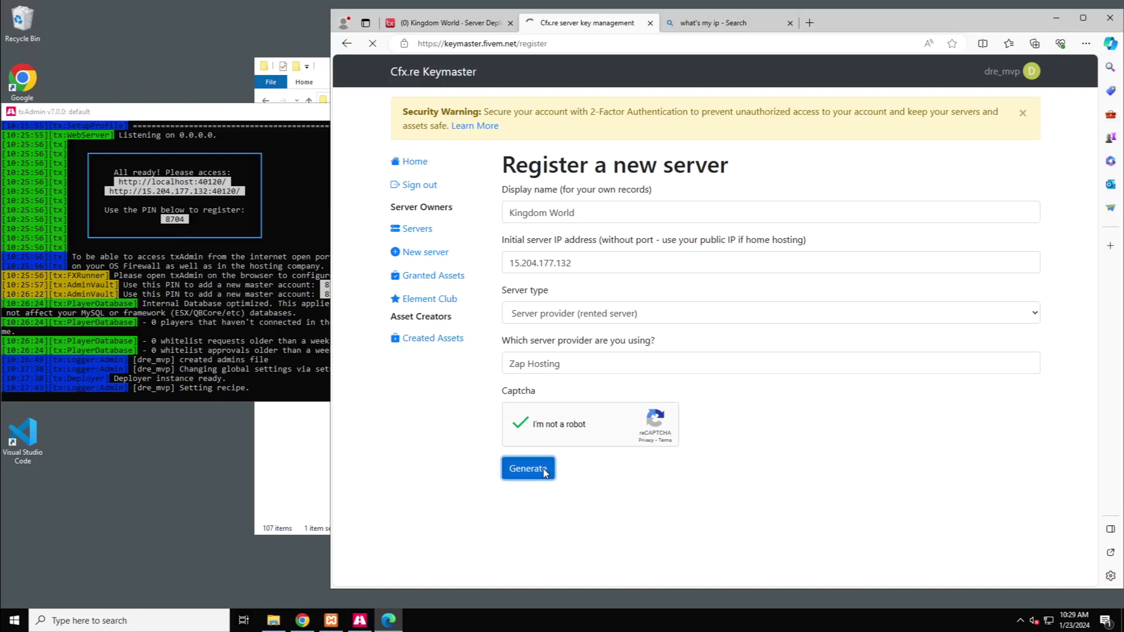
left_click(684, 347)
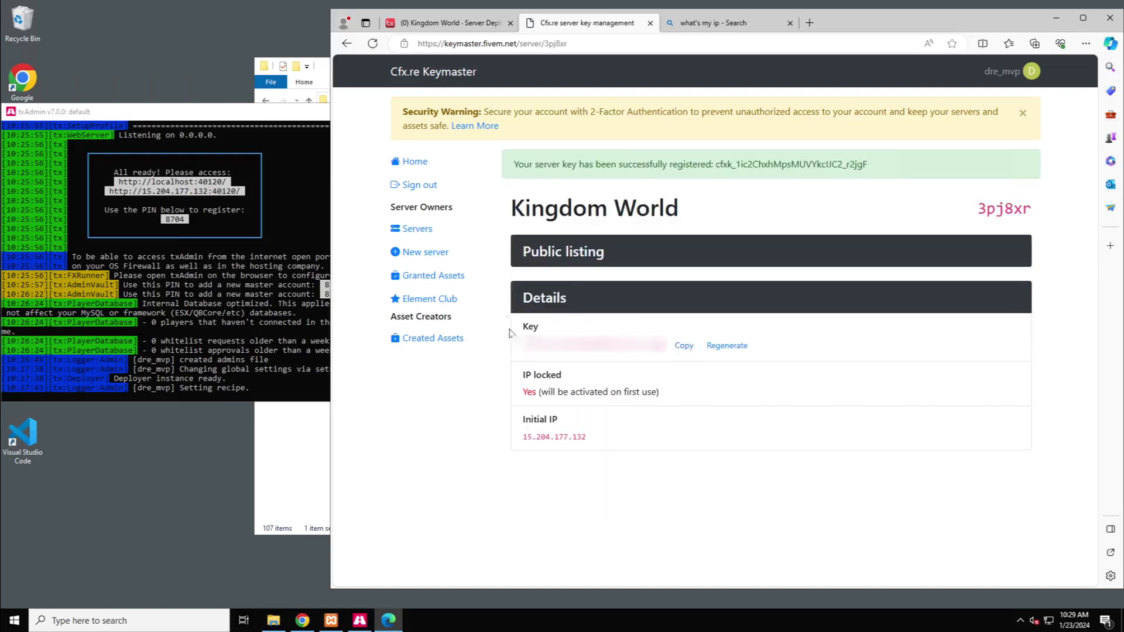
Return to the txAdmin deployer, paste the copied key into the License Key parameter and run the recipe
left_click(445, 26)
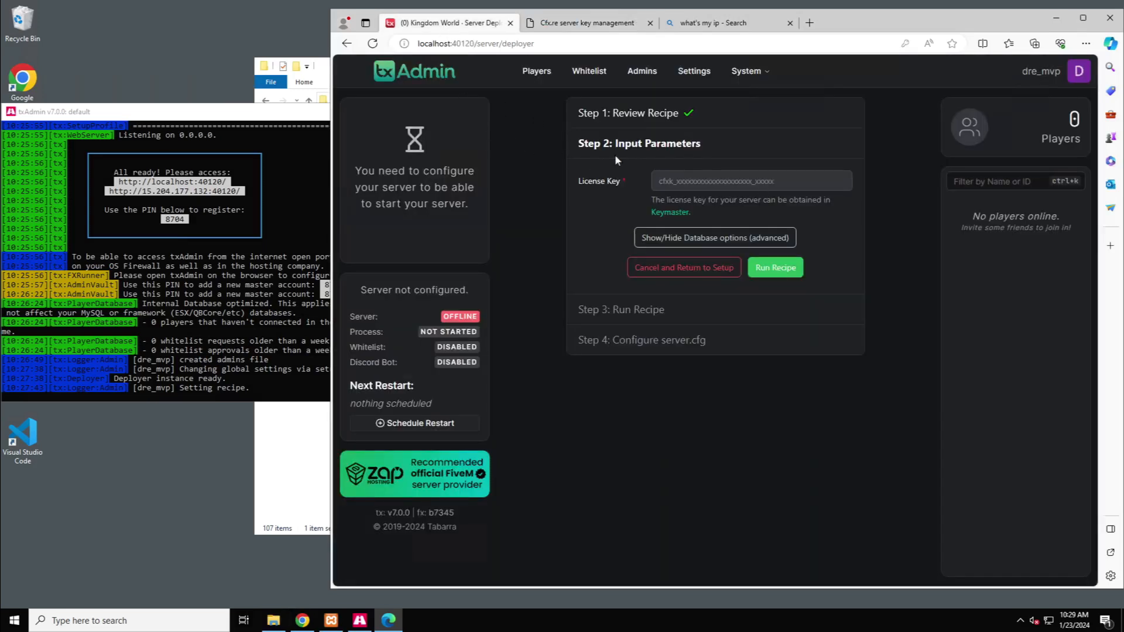
left_click(704, 184)
right_click(705, 184)
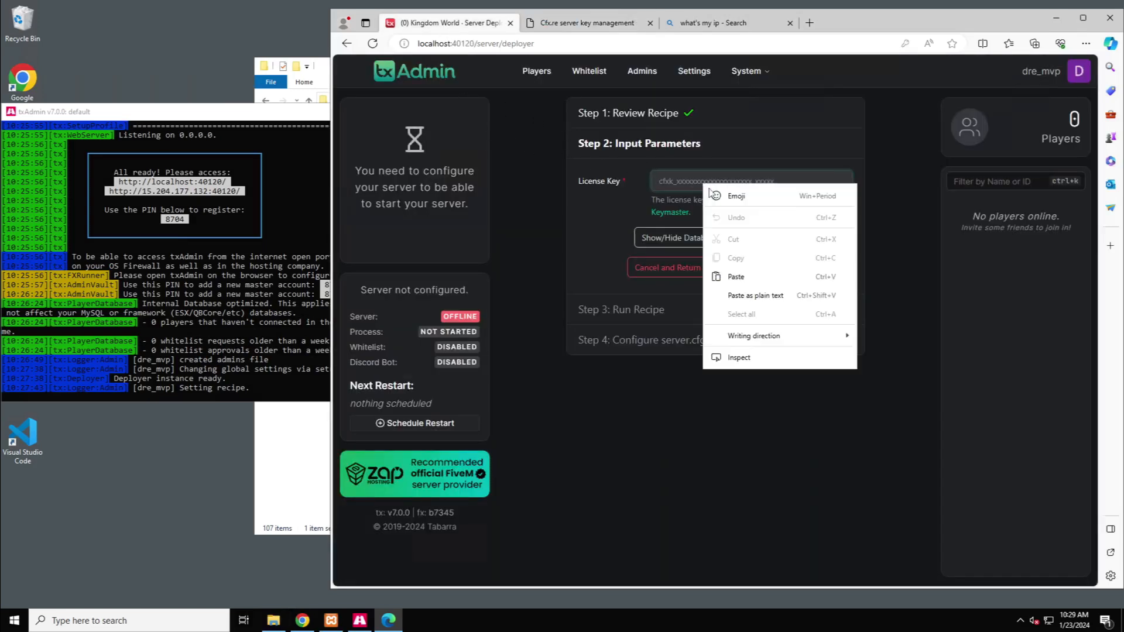
left_click(741, 273)
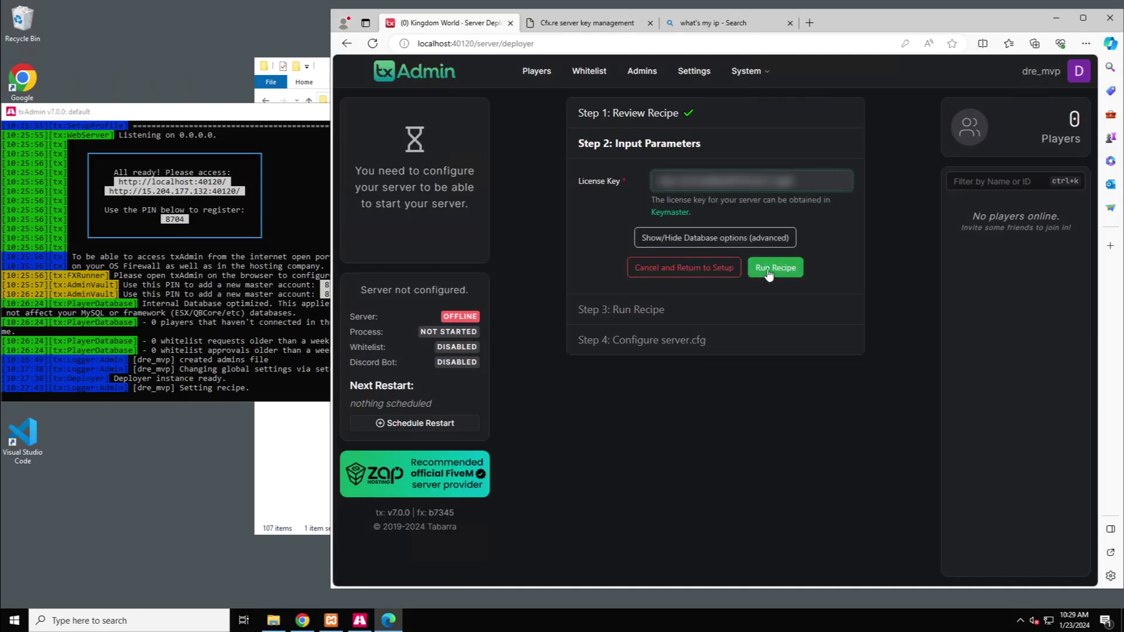
left_click(769, 271)
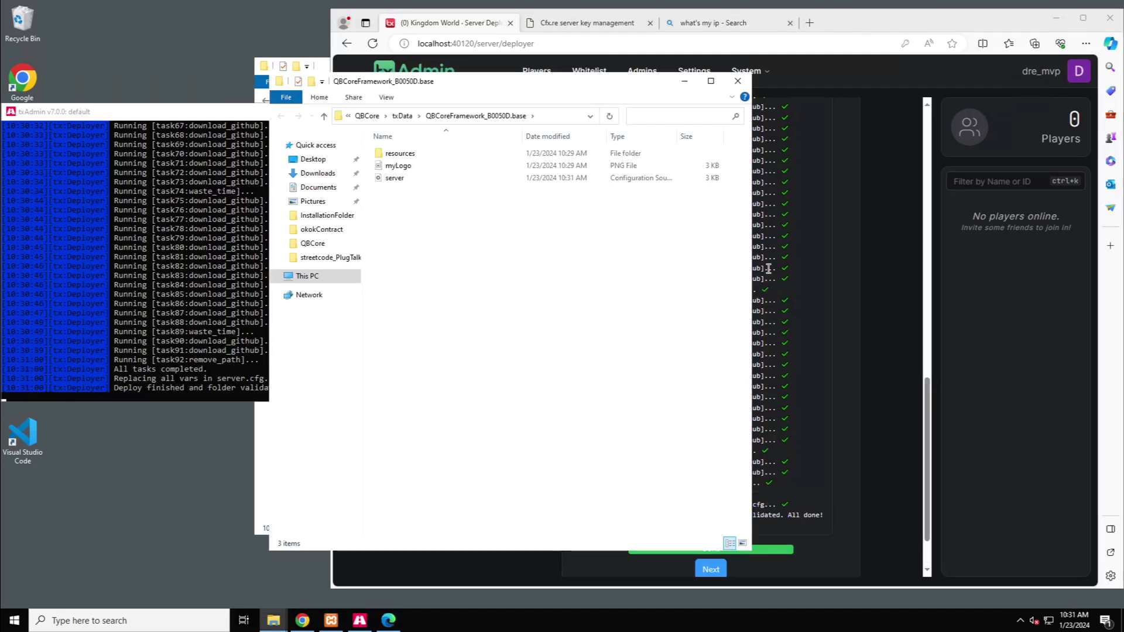
Minimize the deployed base folder window, continue to the server.cfg configuration, and save it unchanged to start the server
left_click(685, 82)
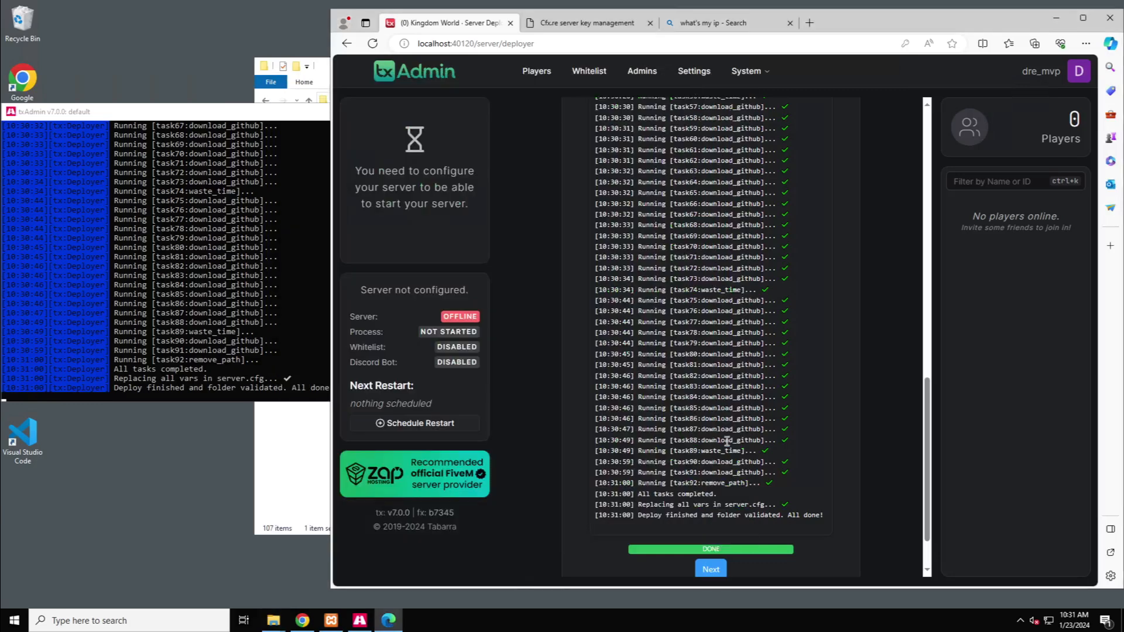
left_click(711, 570)
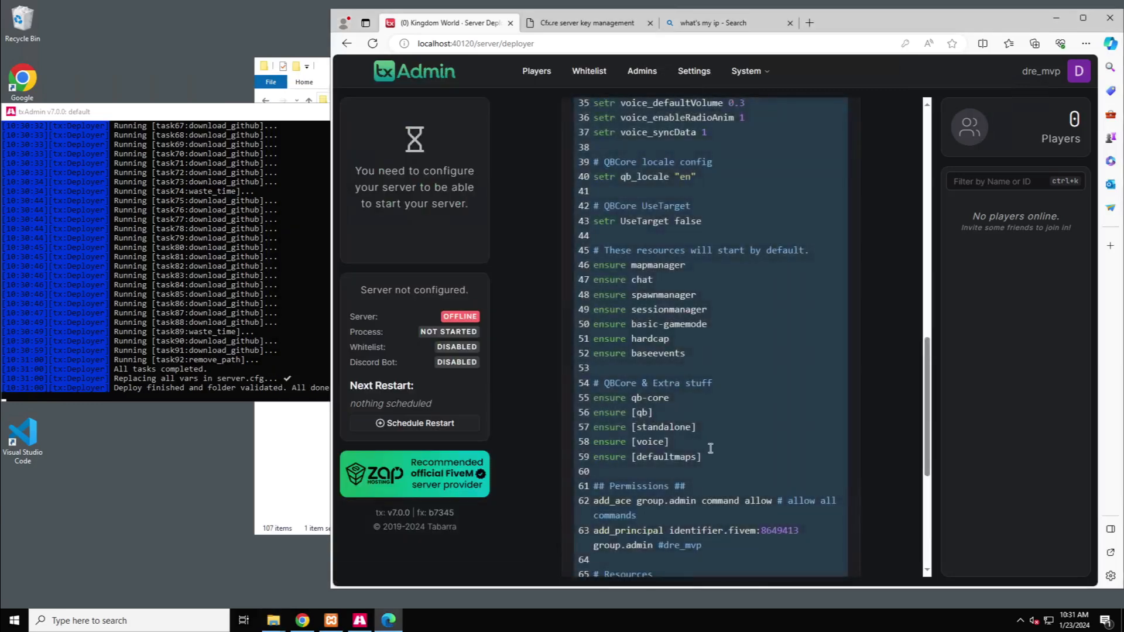
scroll(877, 361, "up", 10)
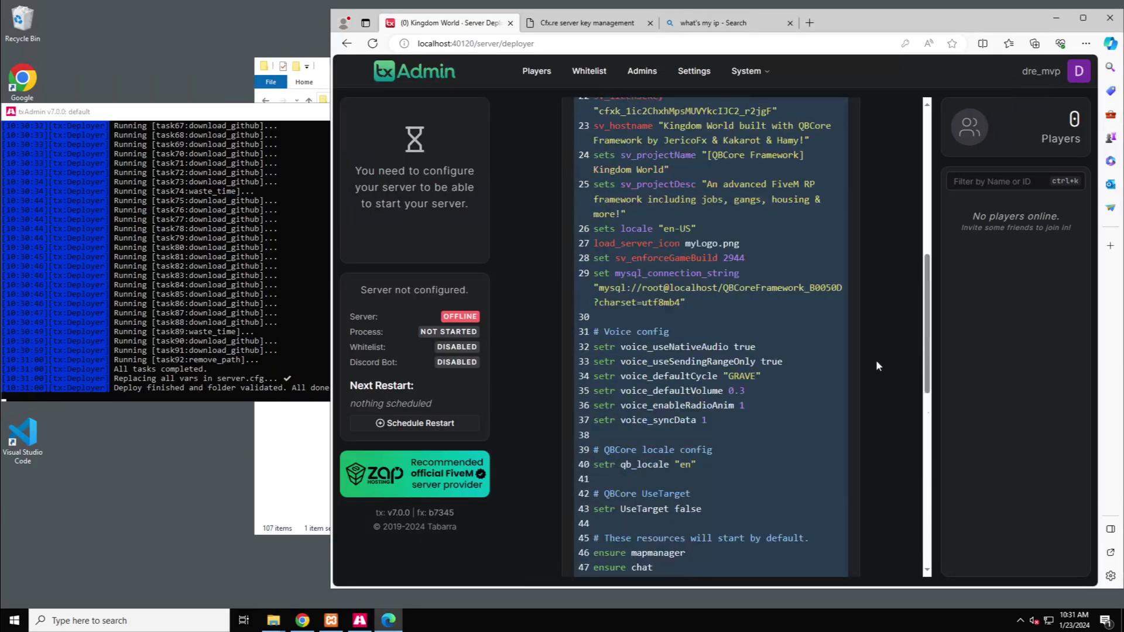
scroll(877, 362, "down", 10)
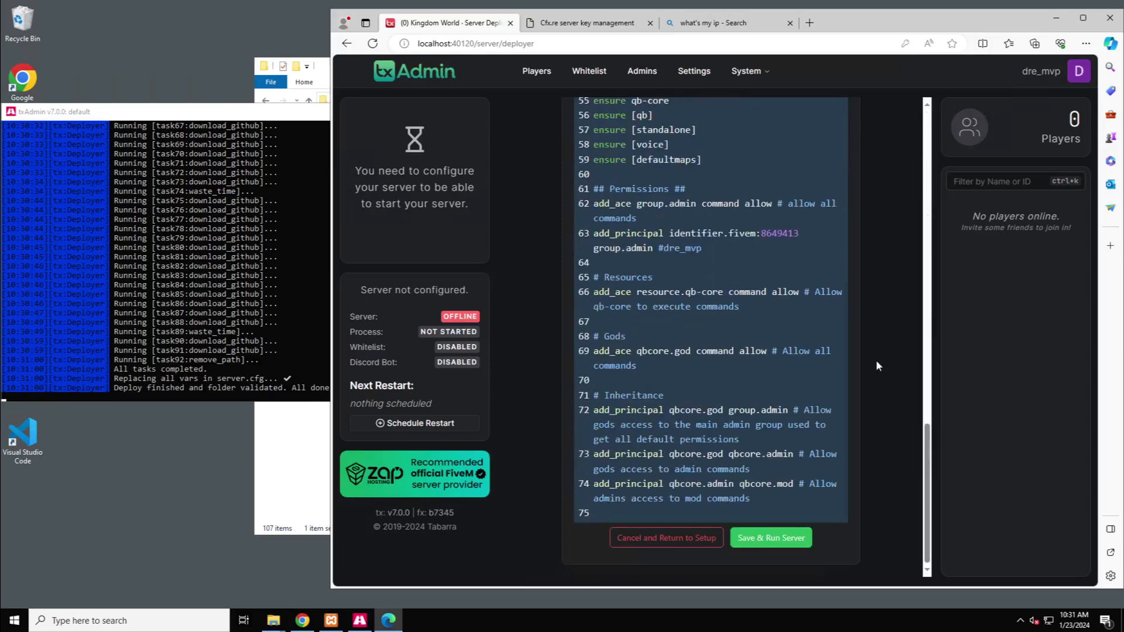
left_click(764, 536)
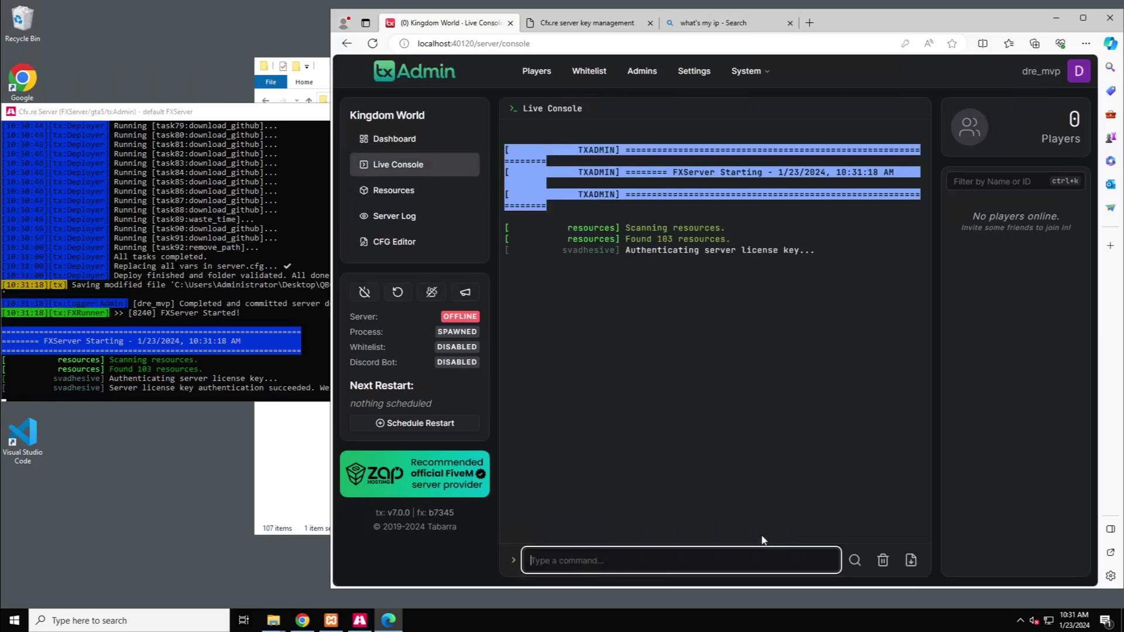